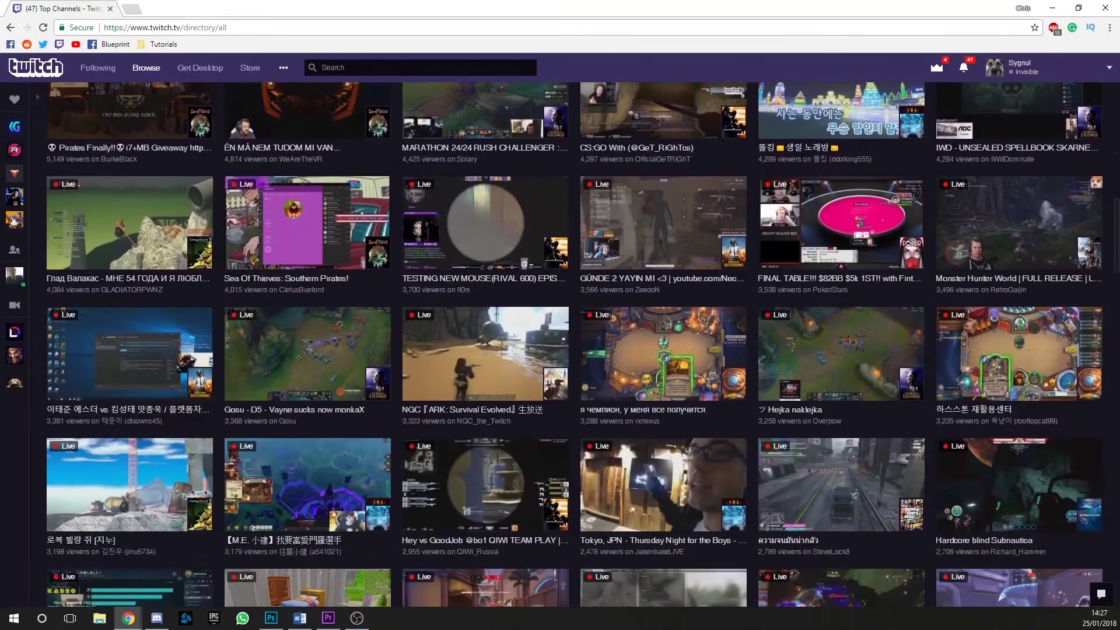
# Download the OBS Studio 21.0.1 Windows installer, then quit setup at the already-running warning
pyautogui.scroll(-8, 574, 344)
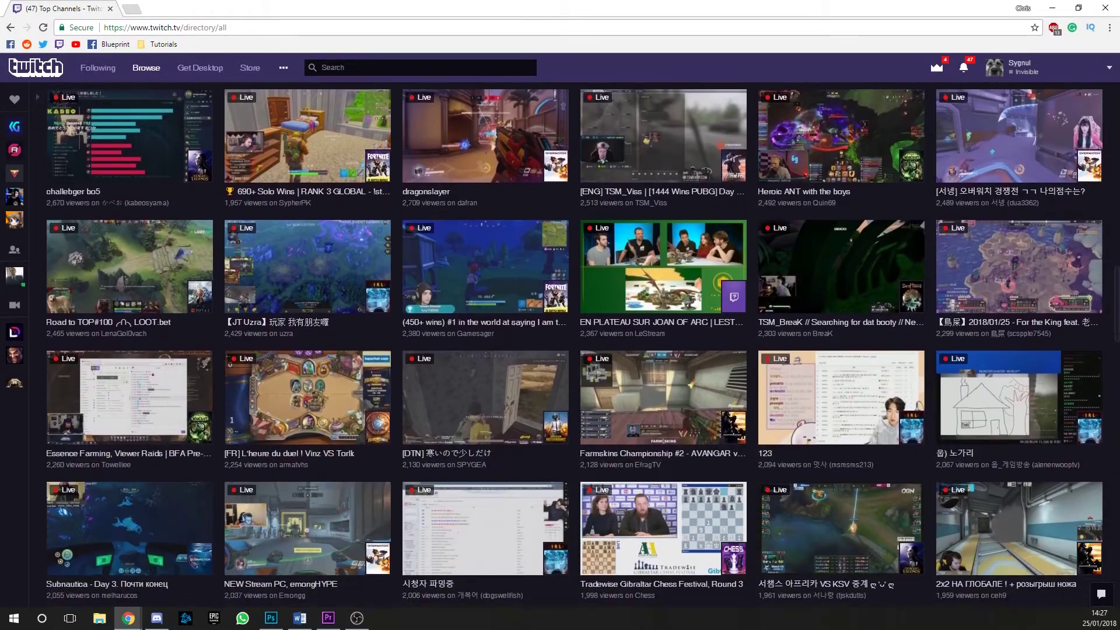
pyautogui.scroll(-9, 583, 344)
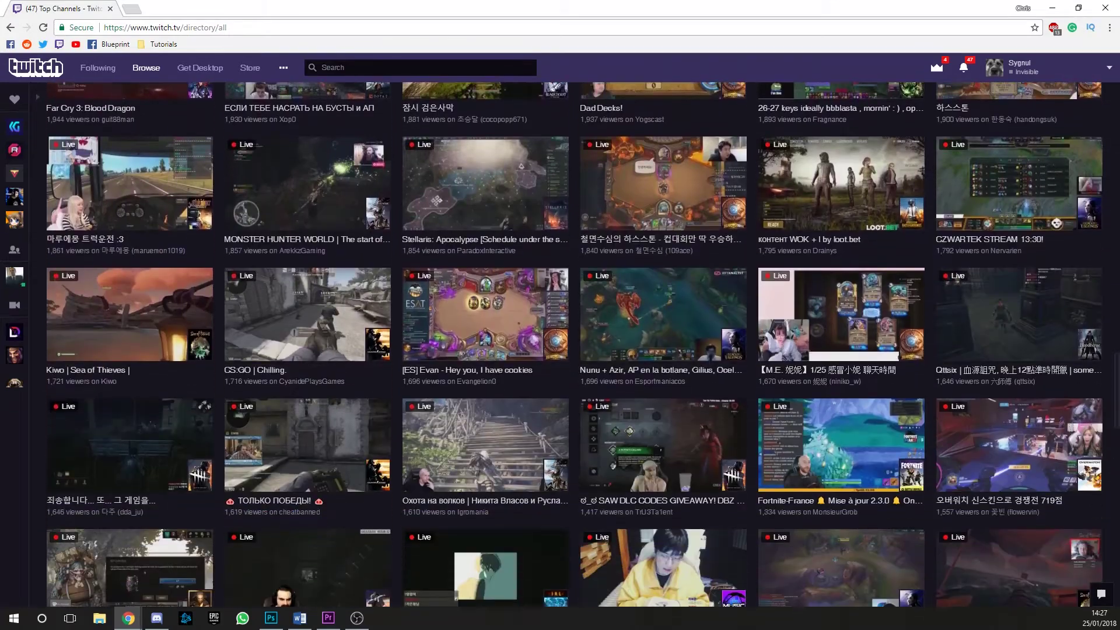
pyautogui.scroll(-2, 575, 344)
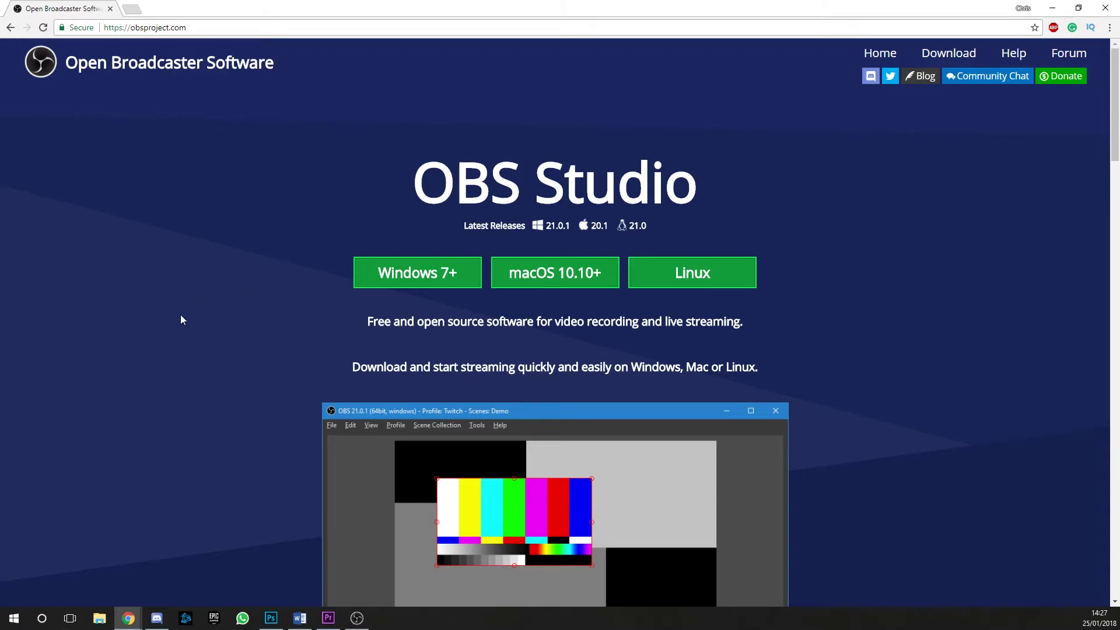
pyautogui.click(437, 270)
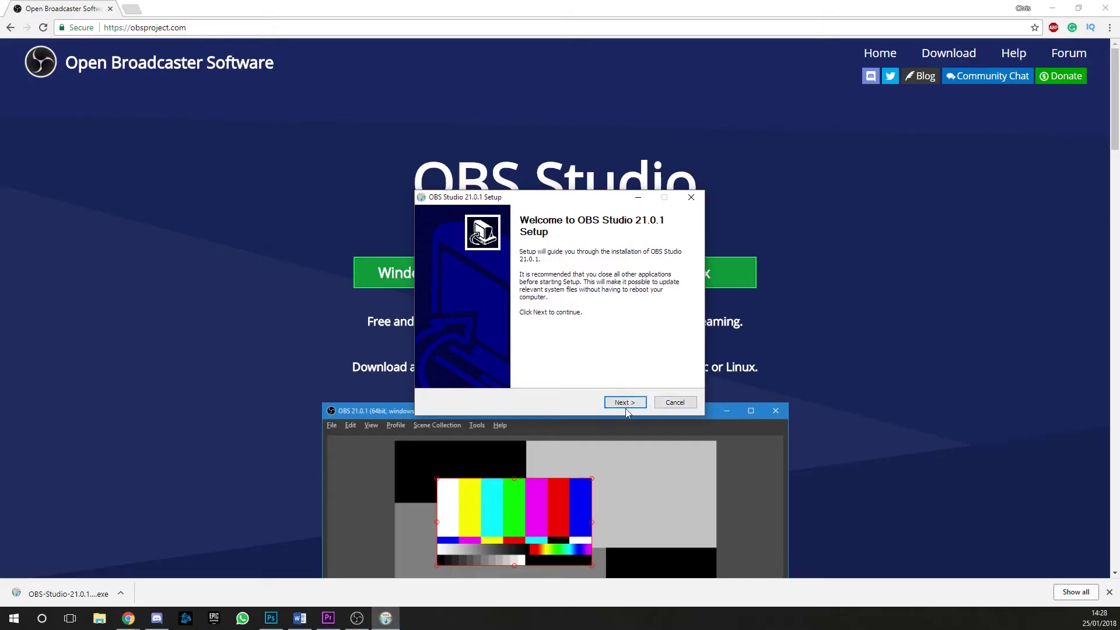
pyautogui.click(640, 402)
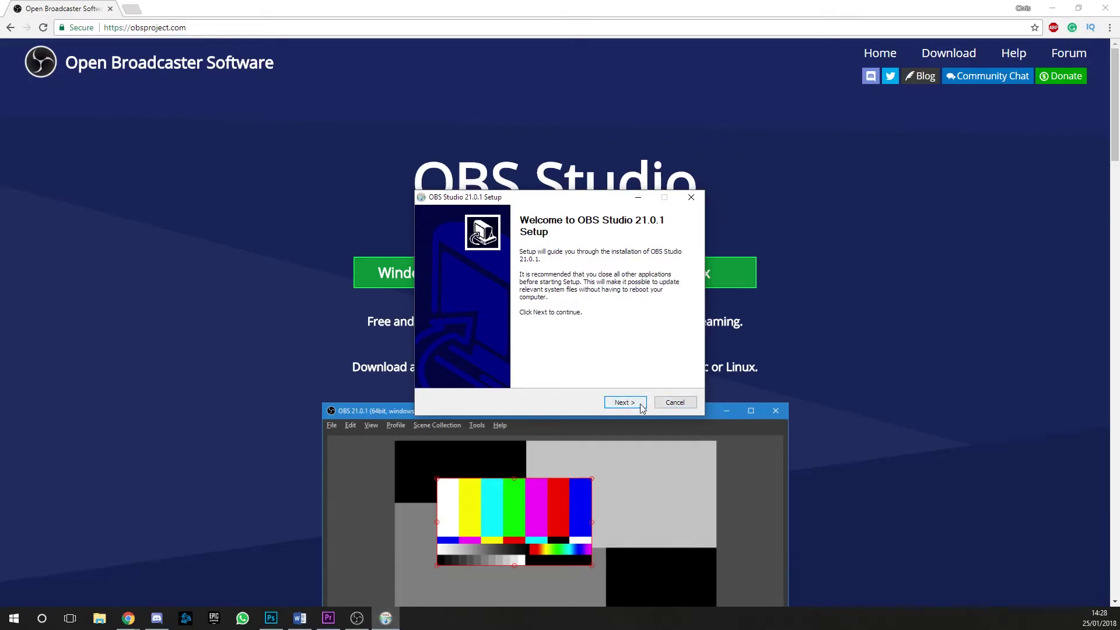
pyautogui.click(646, 349)
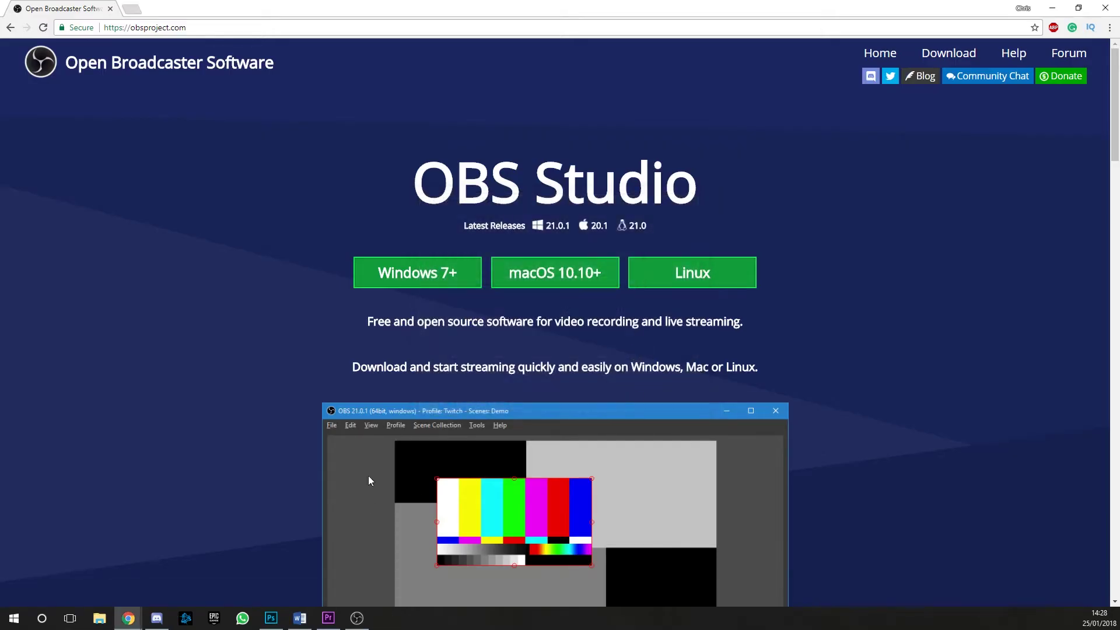
# Launch OBS Studio (64bit) from the Windows search by typing obs
pyautogui.press('super')
pyautogui.write('obs')
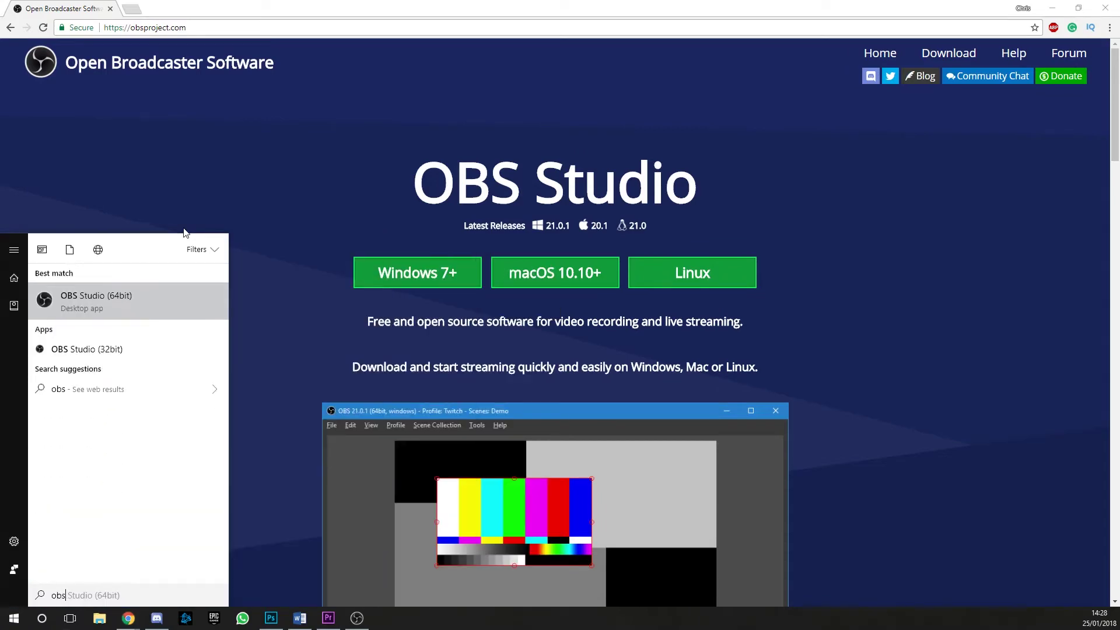
pyautogui.click(162, 307)
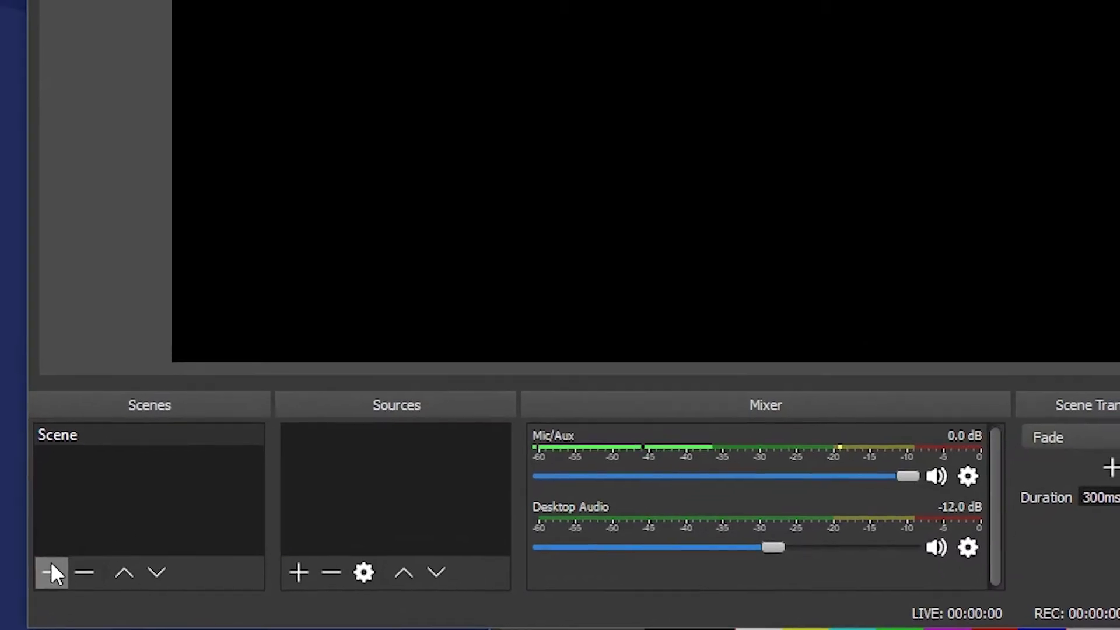
# Add two new scenes named Overwatch and Intro
pyautogui.click(52, 572)
pyautogui.write('Overw')
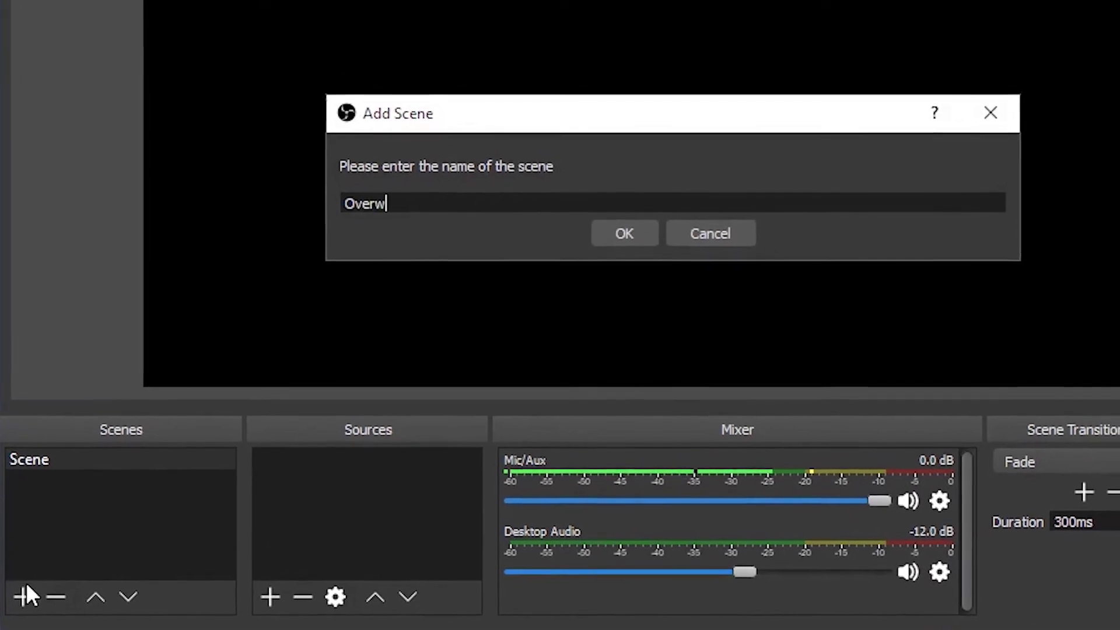
pyautogui.write('atch')
pyautogui.press('Return')
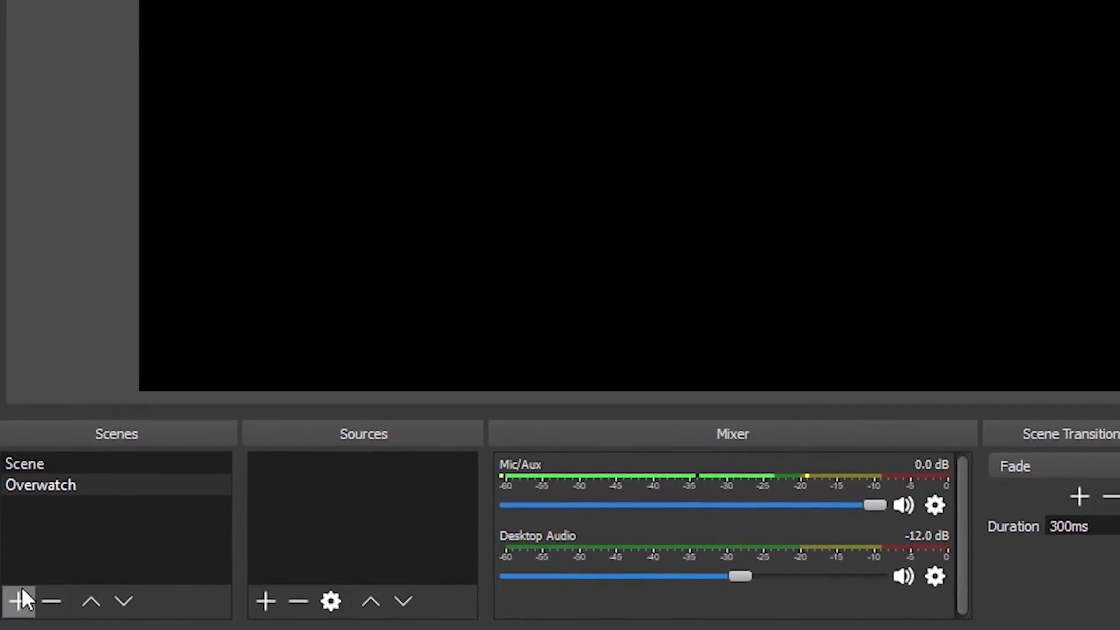
pyautogui.click(17, 592)
pyautogui.write('Int')
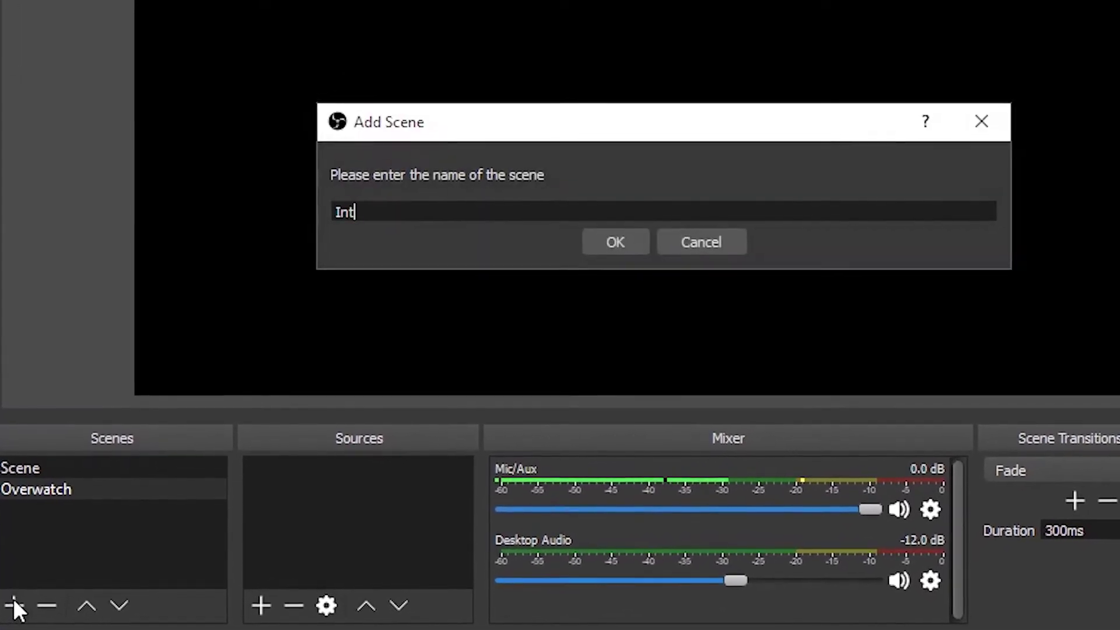
pyautogui.write('ro')
pyautogui.press('Return')
# Add scenes Brake Screen and Outro, then move Intro up directly below Scene
pyautogui.click(14, 604)
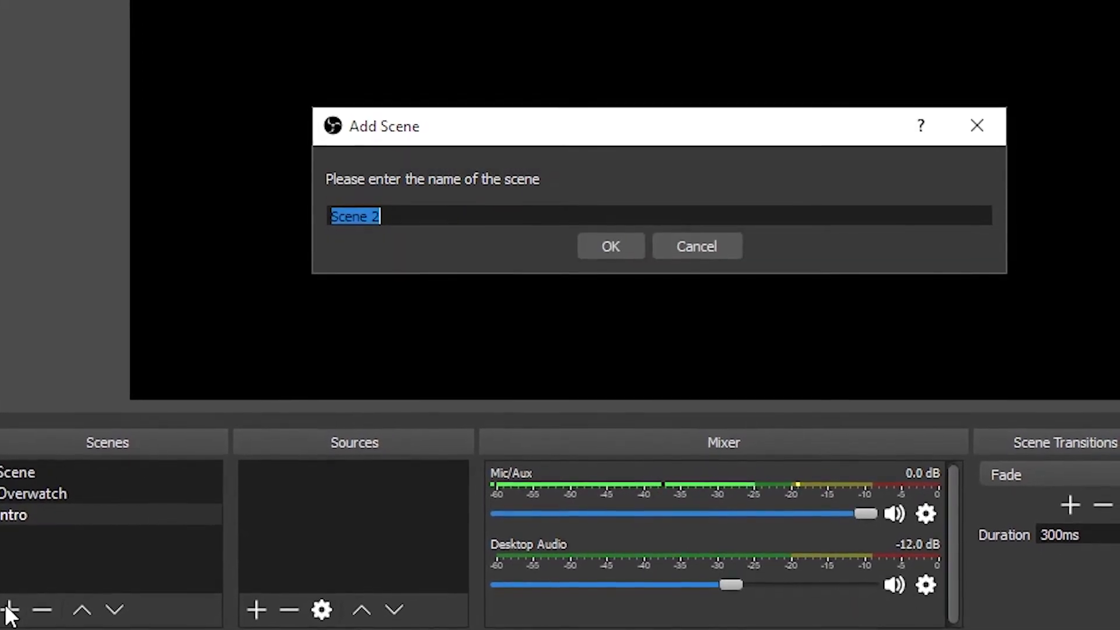
pyautogui.write('Brake Scree')
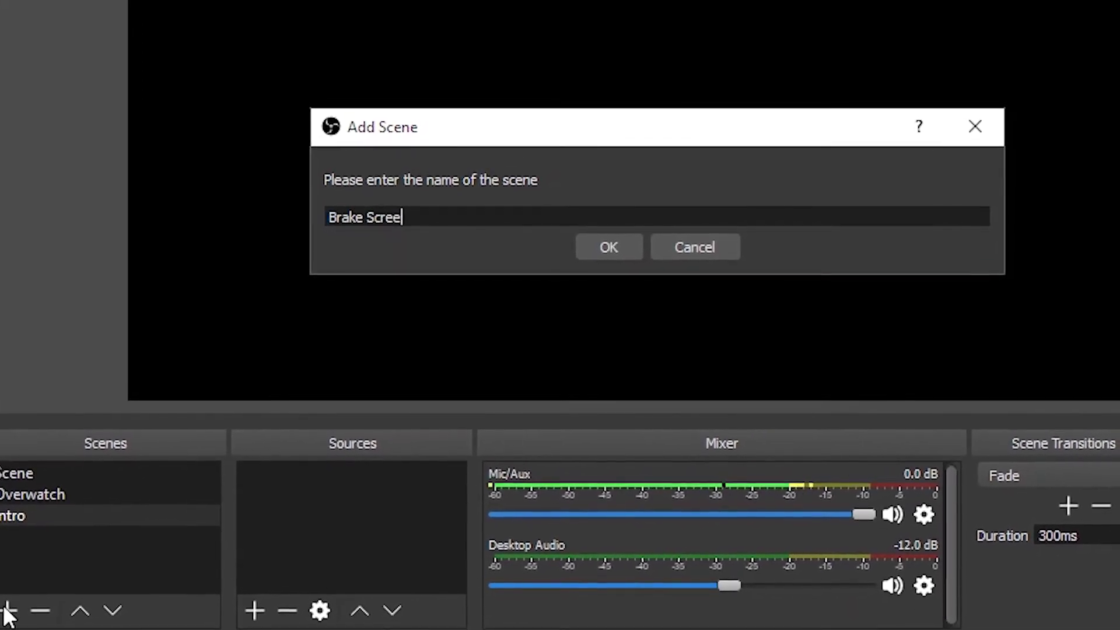
pyautogui.write('n')
pyautogui.press('Return')
pyautogui.click(9, 611)
pyautogui.write('Outr')
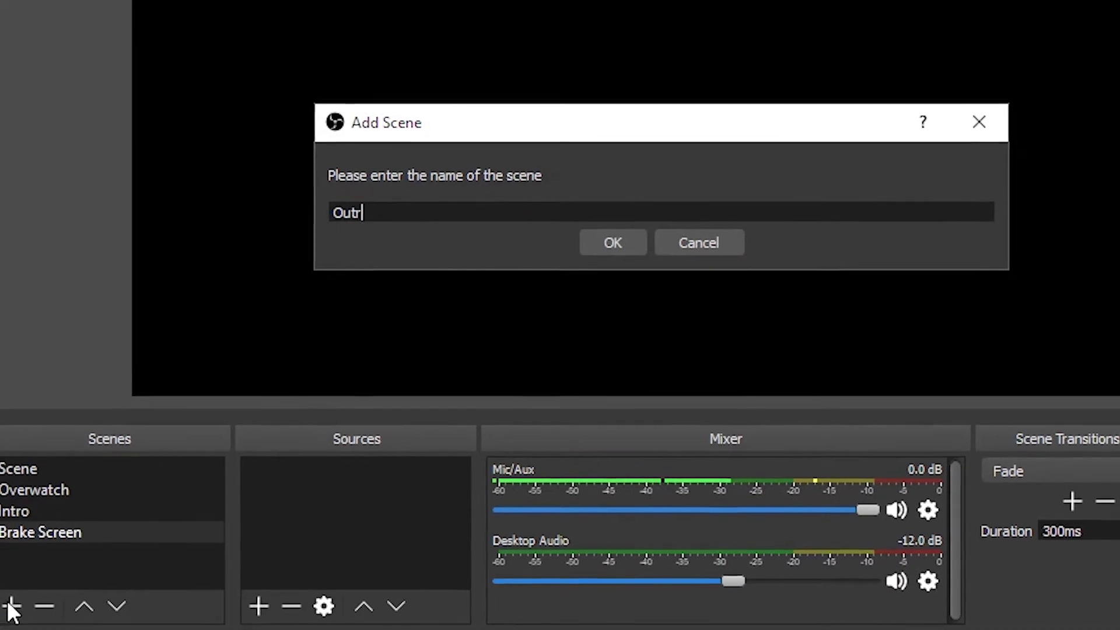
pyautogui.write('o')
pyautogui.press('Return')
pyautogui.moveTo(58, 511); pyautogui.dragTo(74, 474)
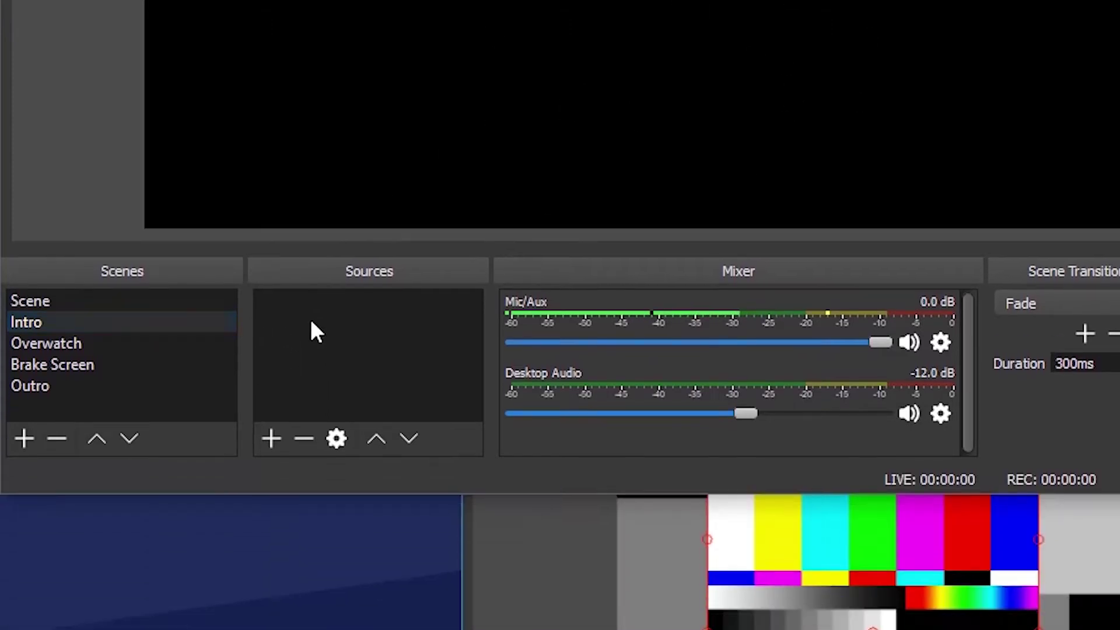
# Add a Display Capture source named Primary Display and accept its default properties
pyautogui.rightClick(313, 483)
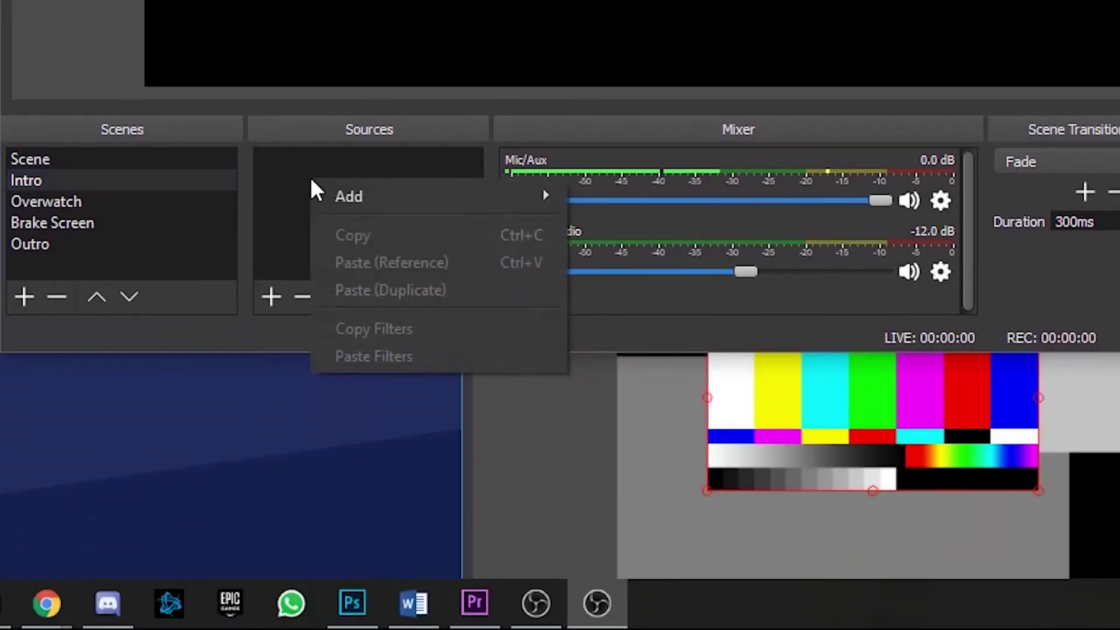
pyautogui.moveTo(410, 495)
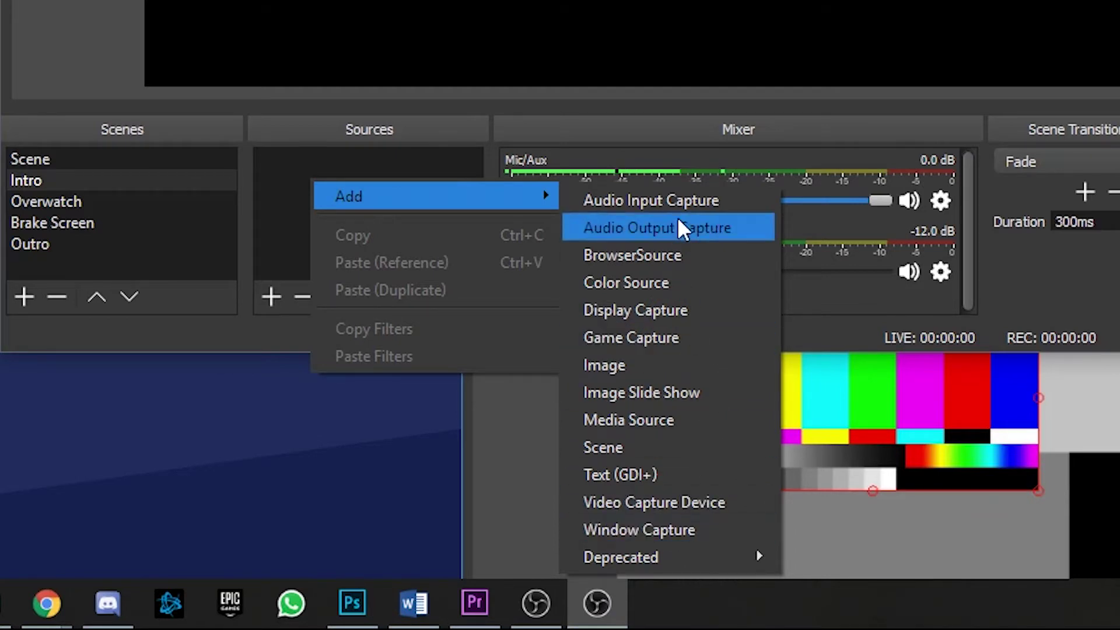
pyautogui.click(628, 562)
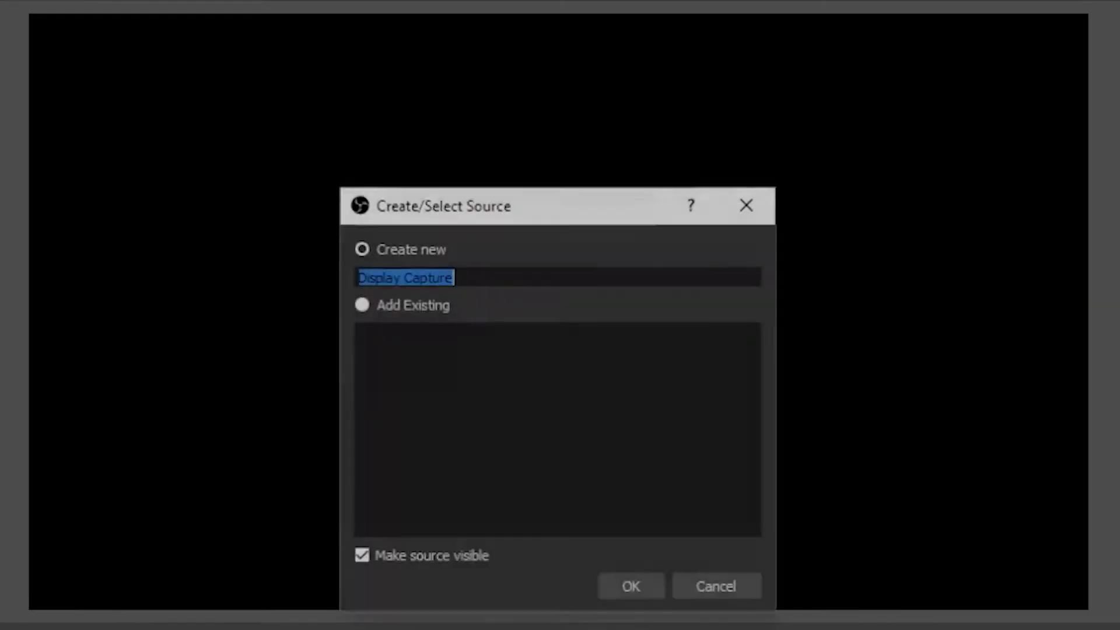
pyautogui.write('Primary Displa')
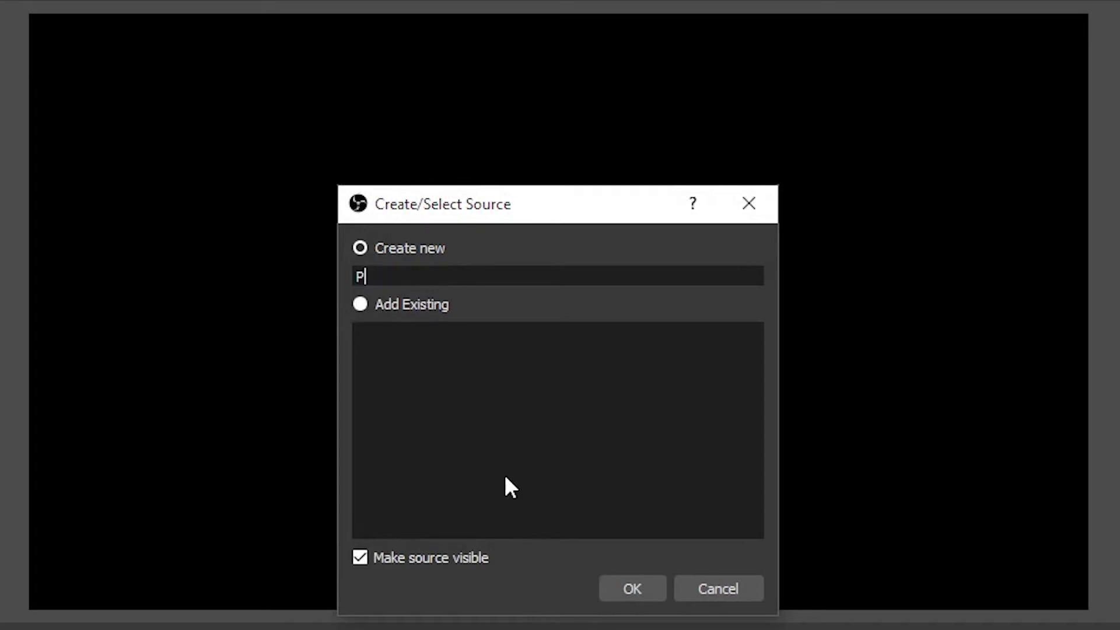
pyautogui.write('y')
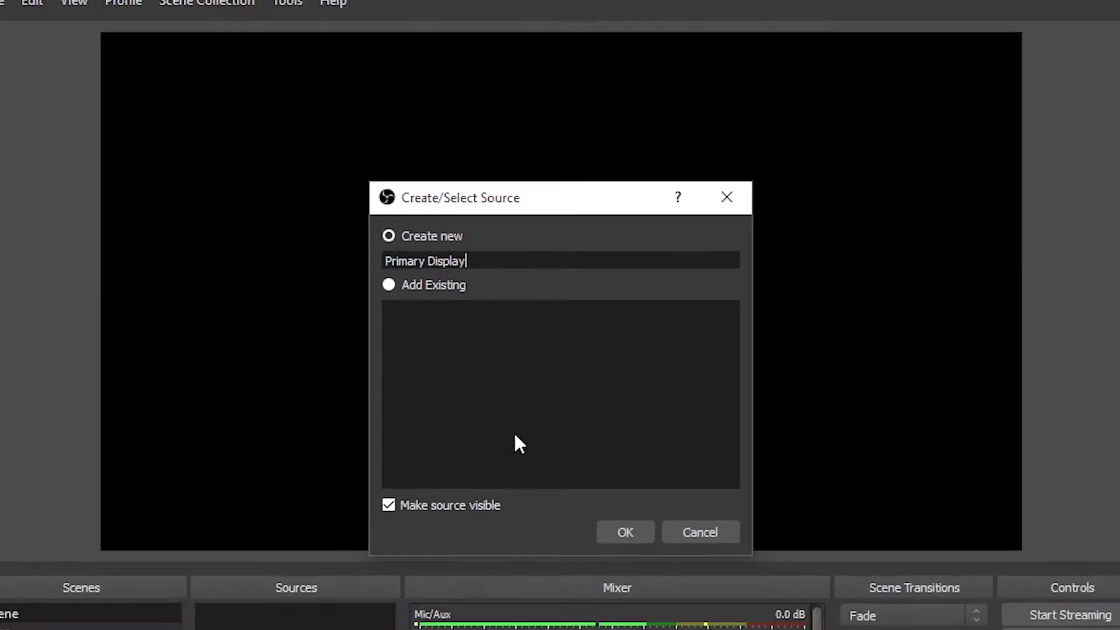
pyautogui.press('Return')
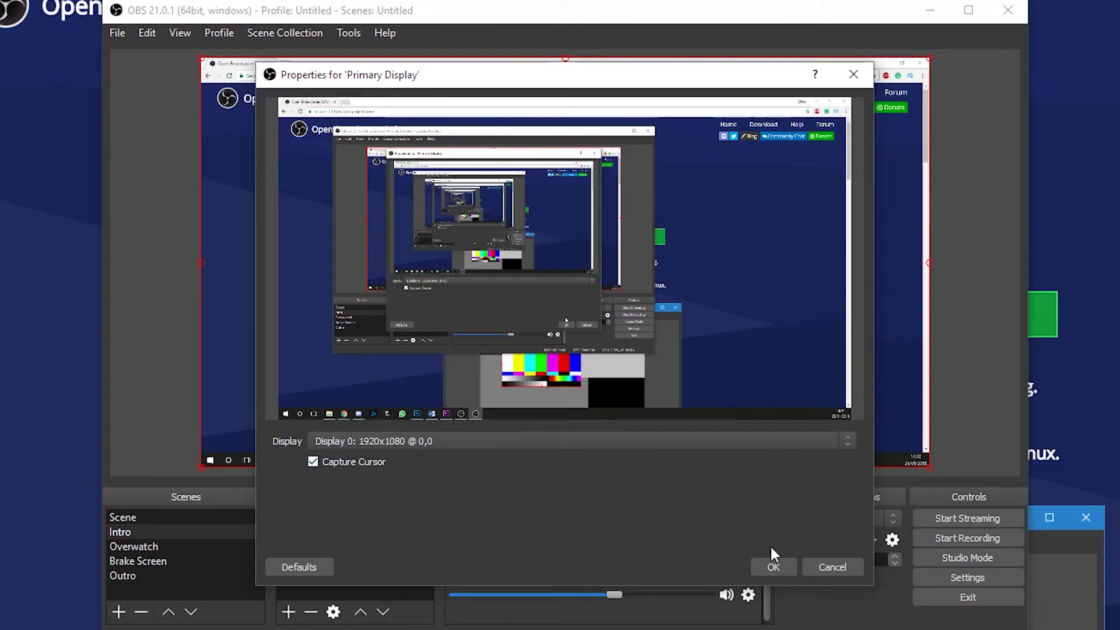
pyautogui.click(774, 564)
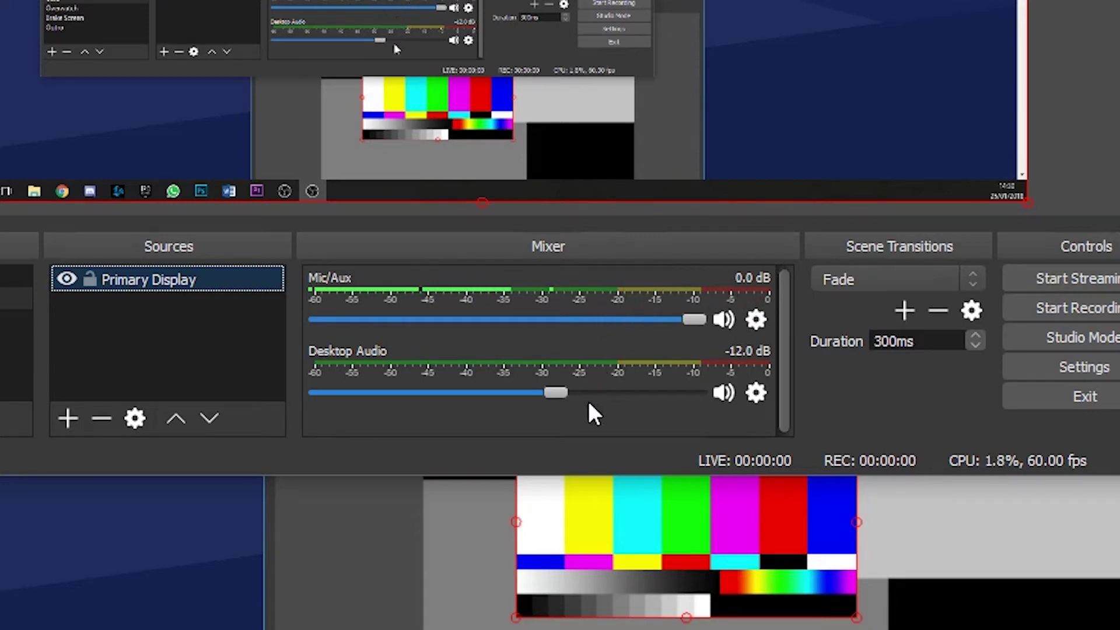
# Lower Desktop Audio volume to -7.8 dB, leaving its device unchanged
pyautogui.moveTo(560, 392); pyautogui.dragTo(698, 393)
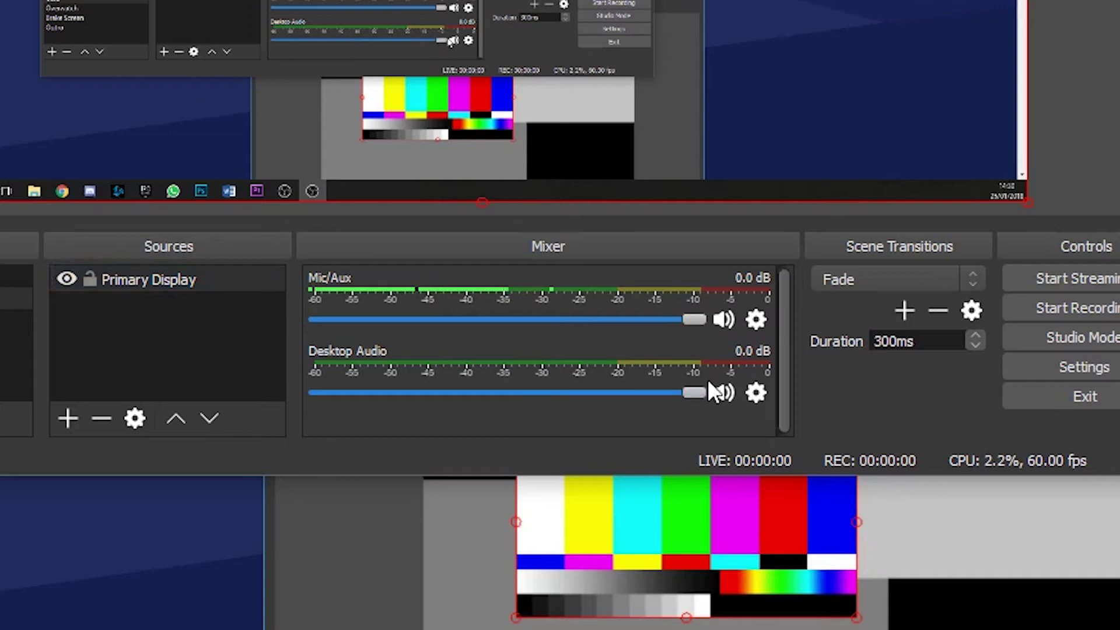
pyautogui.moveTo(698, 319)
pyautogui.mouseDown()
pyautogui.moveTo(621, 323)
pyautogui.moveTo(700, 321)
pyautogui.mouseUp()
pyautogui.moveTo(692, 388); pyautogui.dragTo(596, 392)
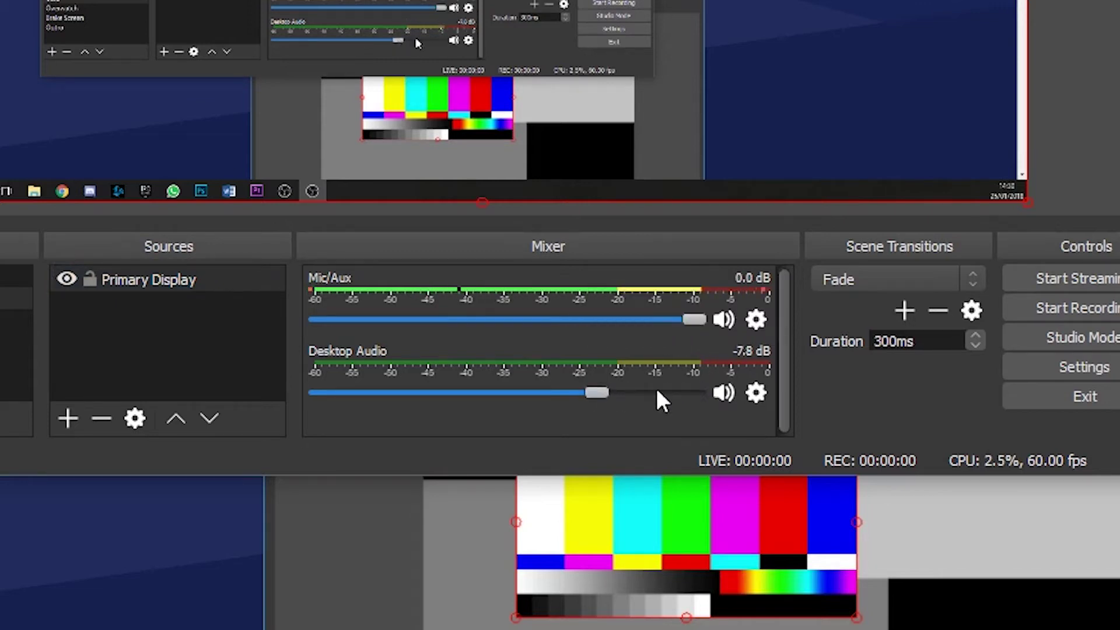
pyautogui.click(749, 406)
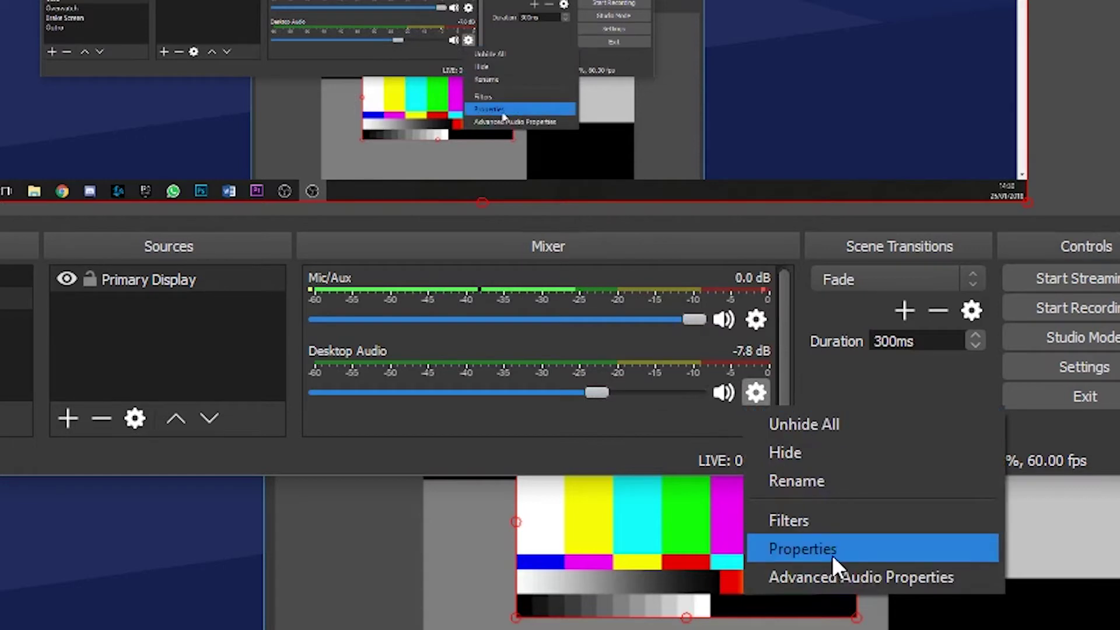
pyautogui.click(770, 555)
pyautogui.click(258, 164)
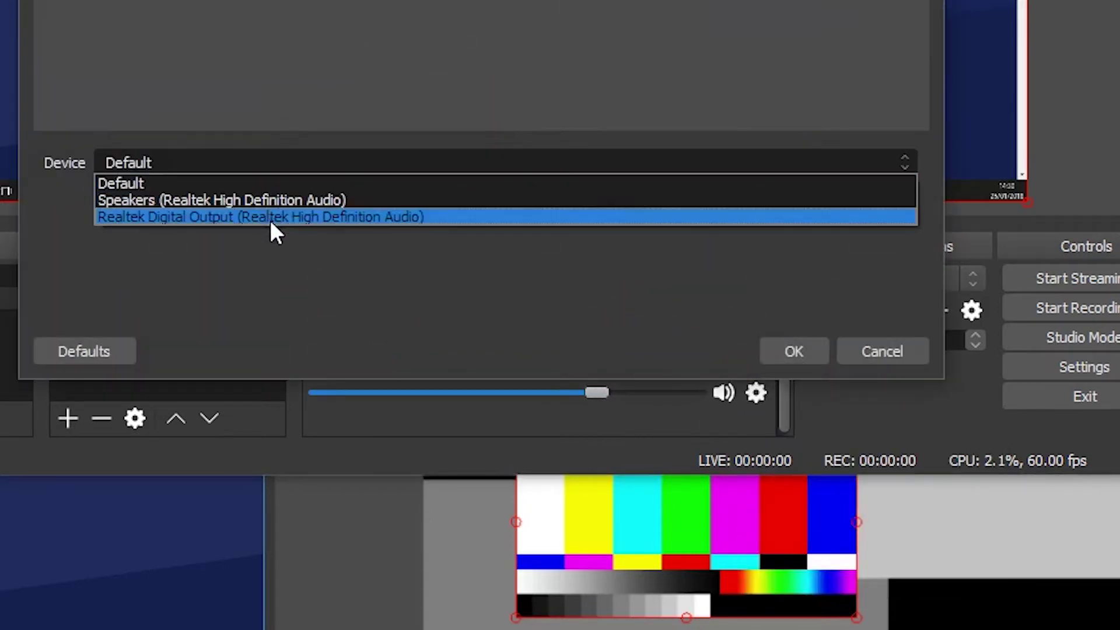
pyautogui.click(882, 351)
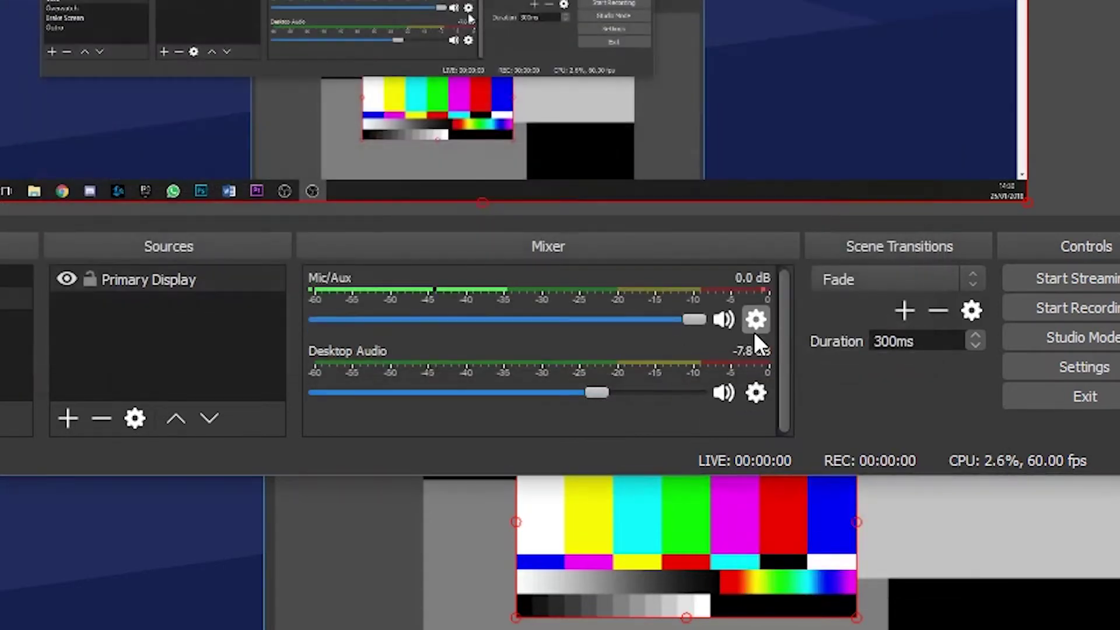
# Set the Mic/Aux device to Microphone (USB Audio CODEC)
pyautogui.click(754, 318)
pyautogui.click(828, 461)
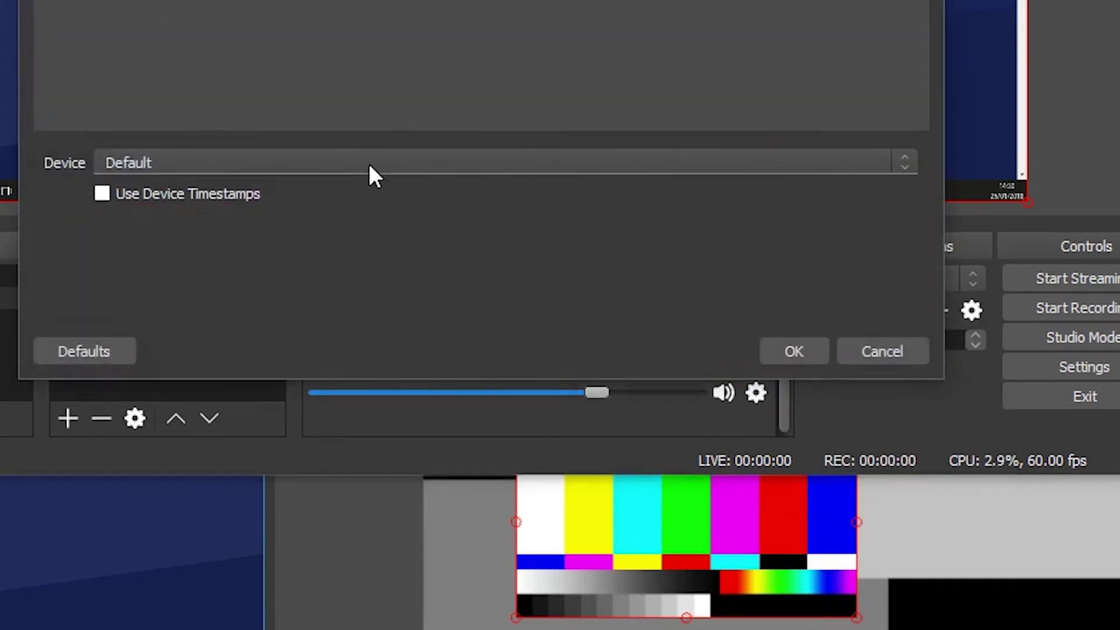
pyautogui.click(370, 163)
pyautogui.click(358, 200)
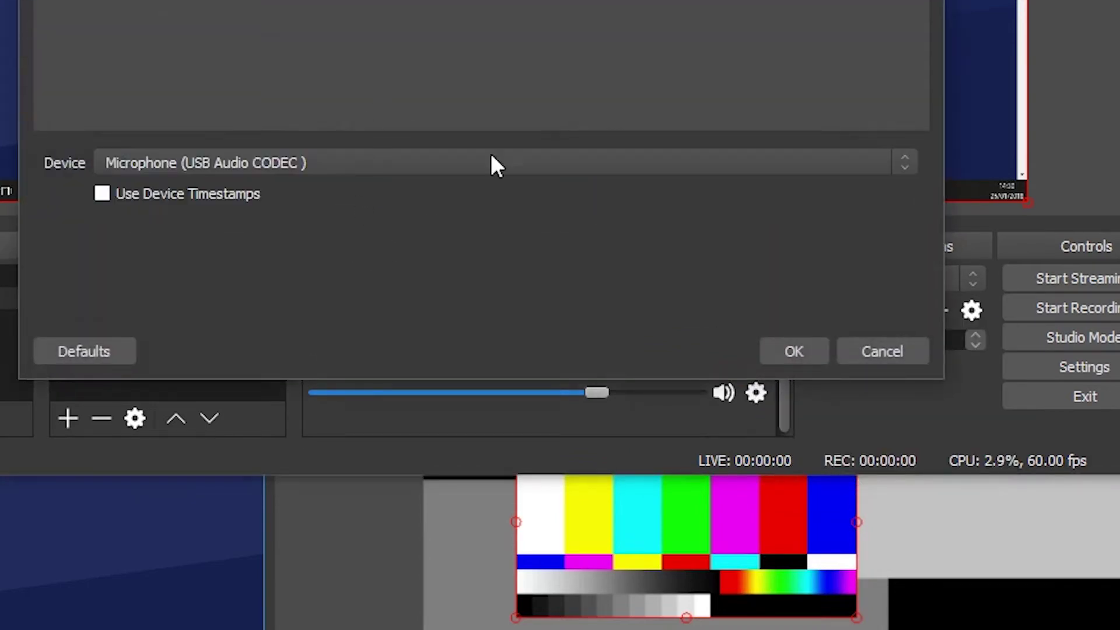
pyautogui.click(800, 350)
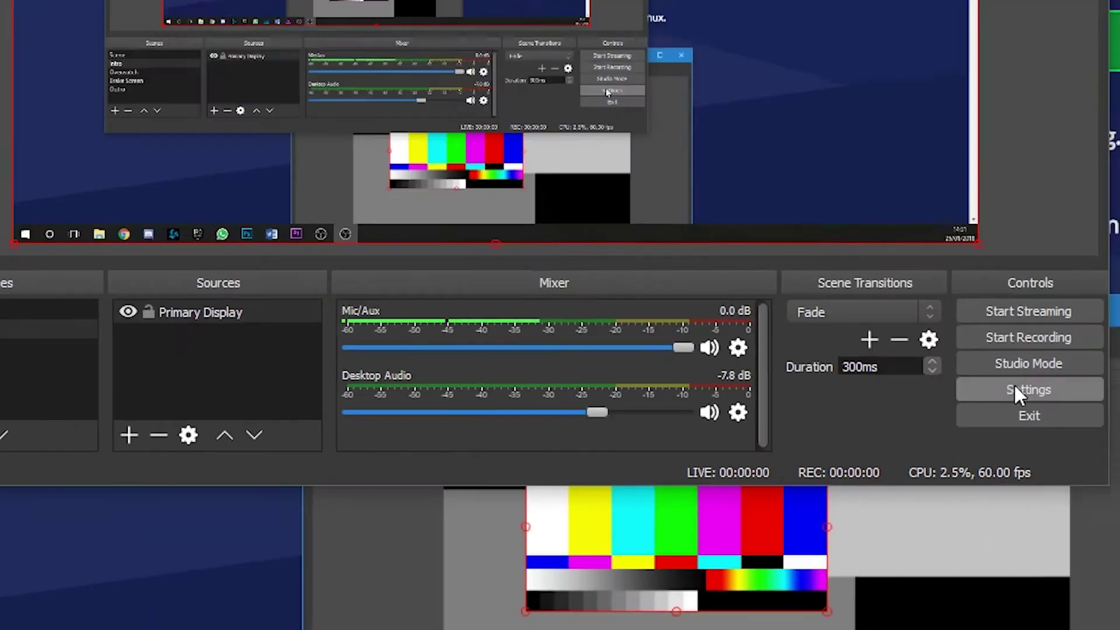
# In Settings, try the Acri and Default themes, then return to Dark
pyautogui.click(616, 361)
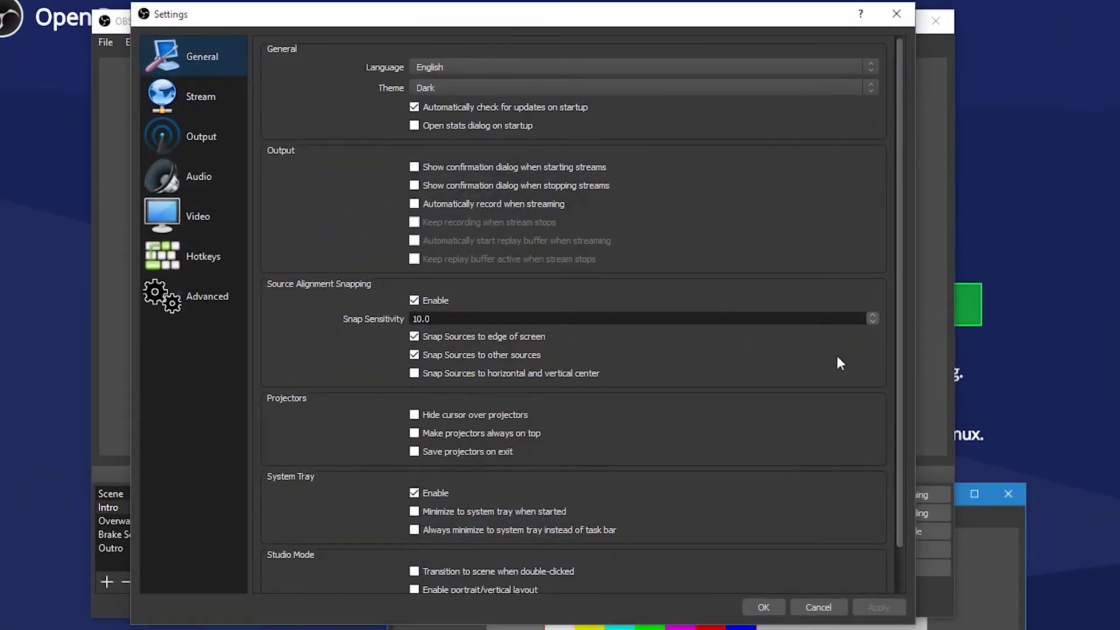
pyautogui.click(467, 90)
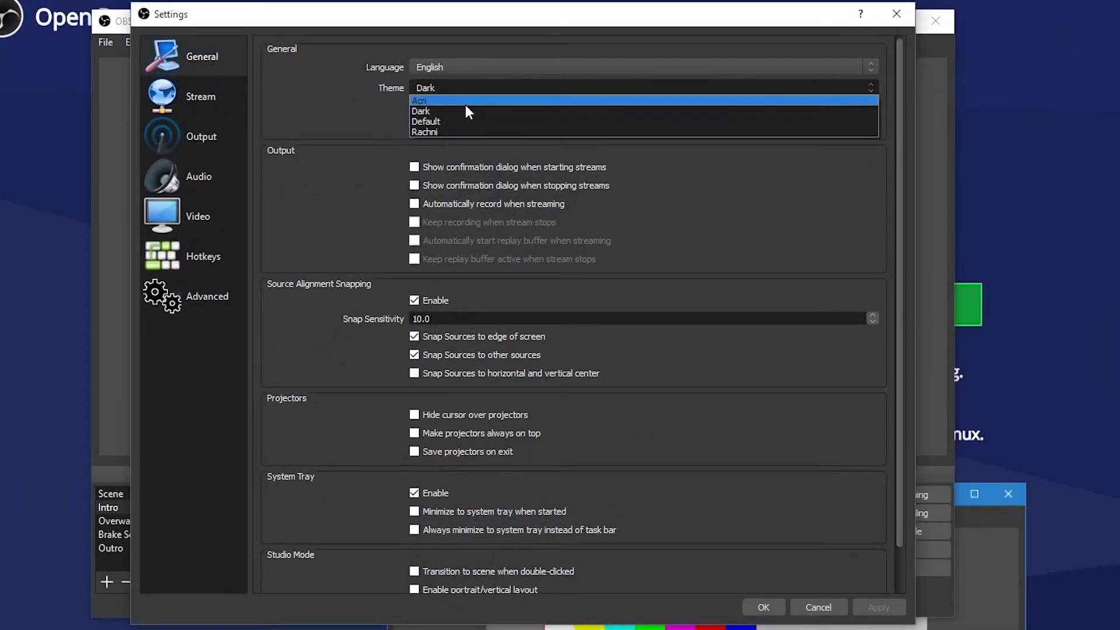
pyautogui.click(465, 103)
pyautogui.click(475, 112)
pyautogui.click(474, 141)
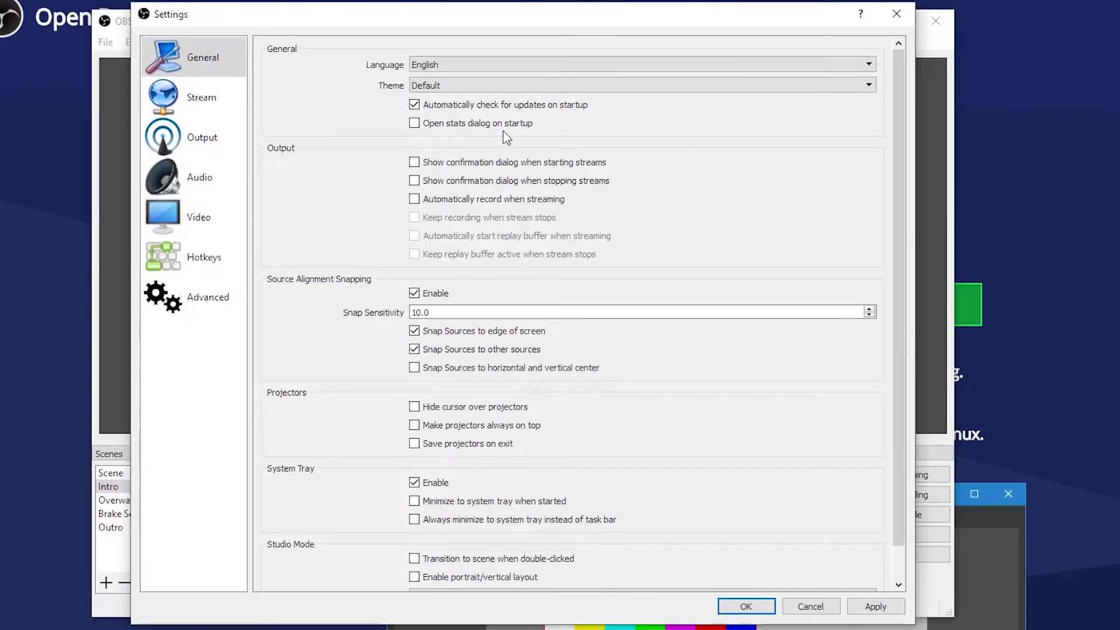
pyautogui.click(498, 86)
pyautogui.click(493, 107)
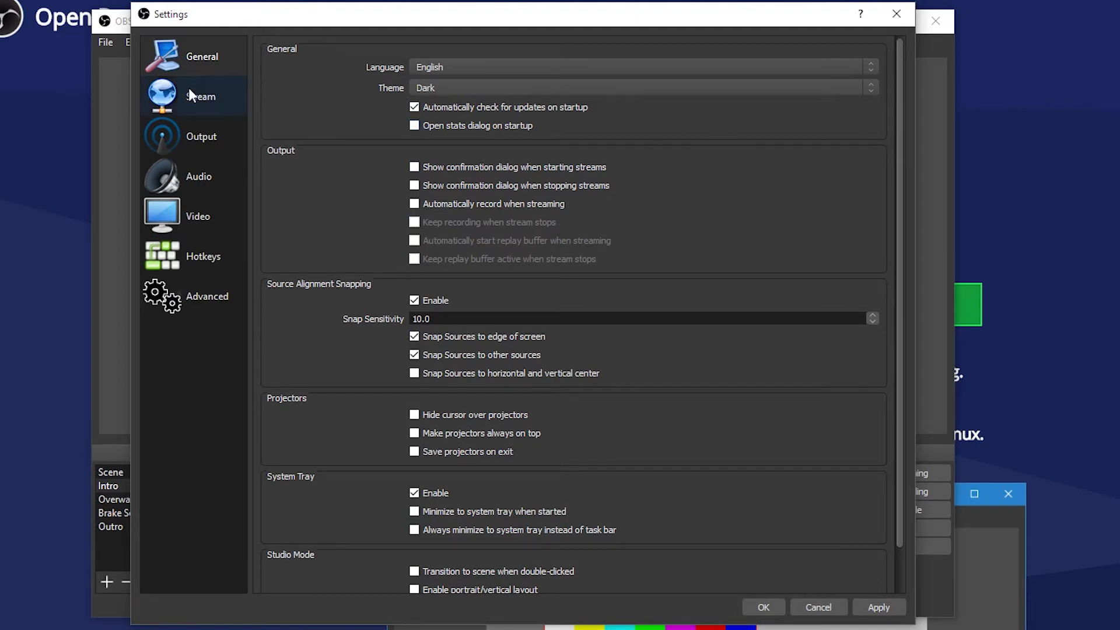
# Set the stream to Streaming Services, Twitch, with the EU: London, UK server
pyautogui.click(201, 95)
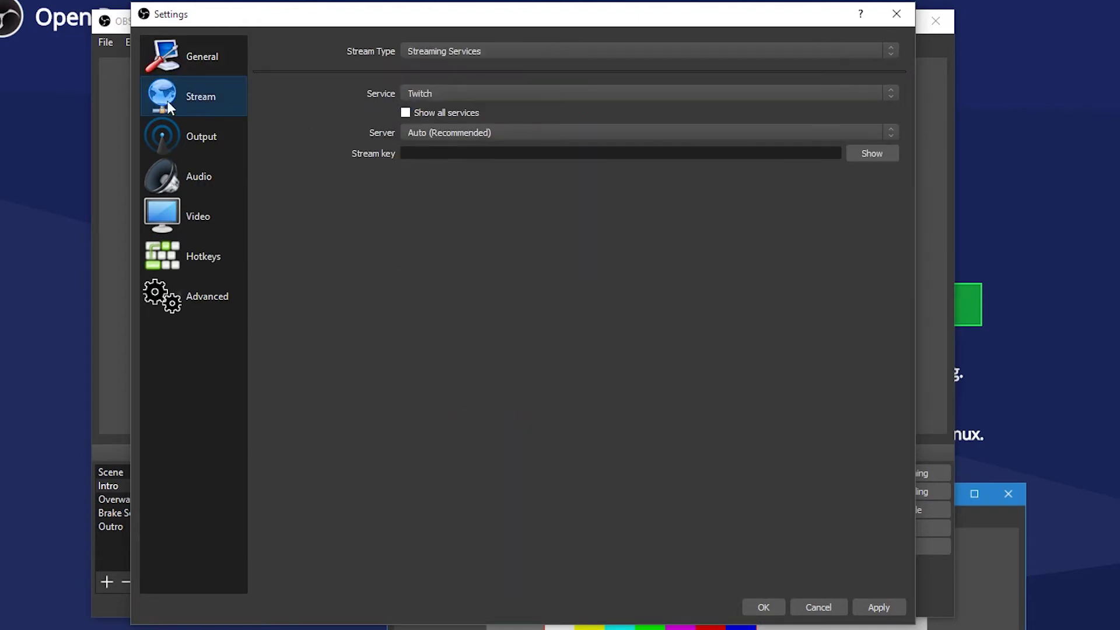
pyautogui.click(475, 51)
pyautogui.click(571, 74)
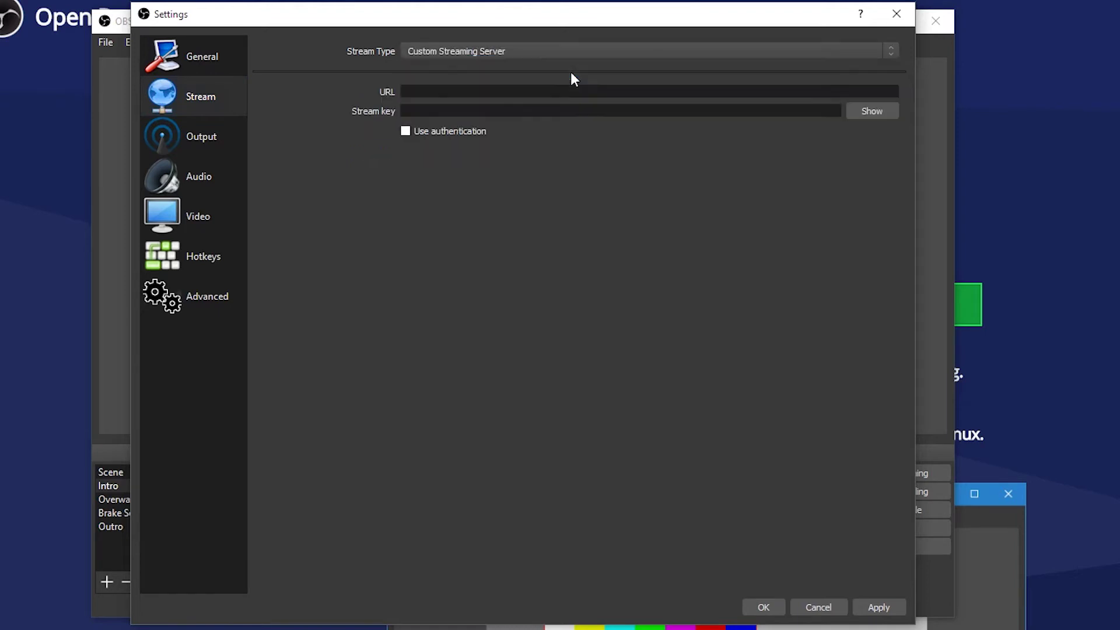
pyautogui.click(461, 56)
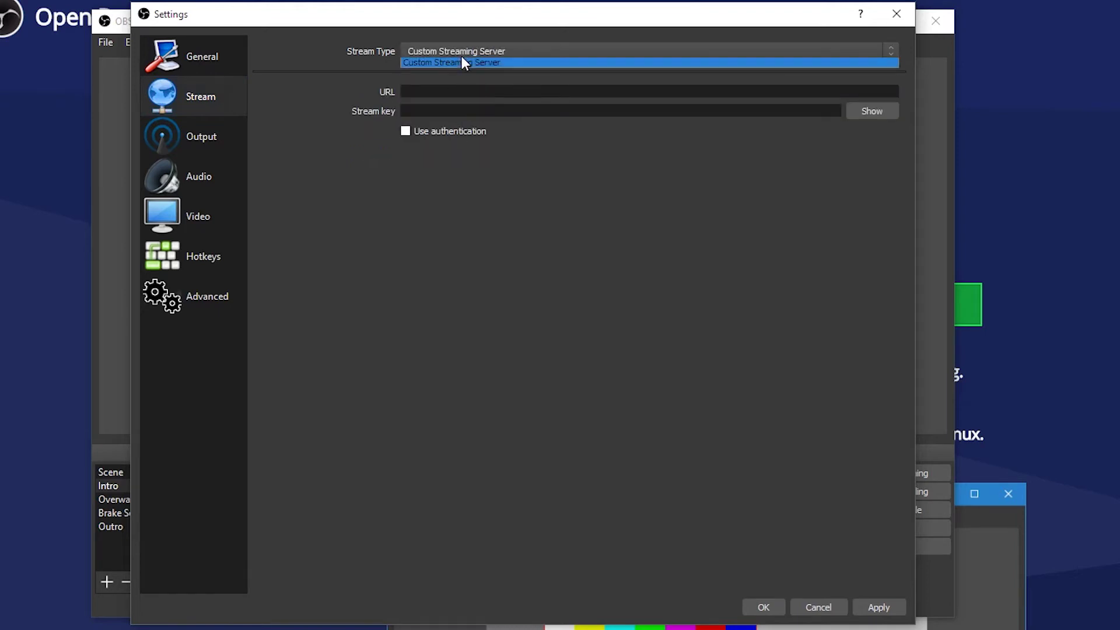
pyautogui.click(457, 63)
pyautogui.click(478, 94)
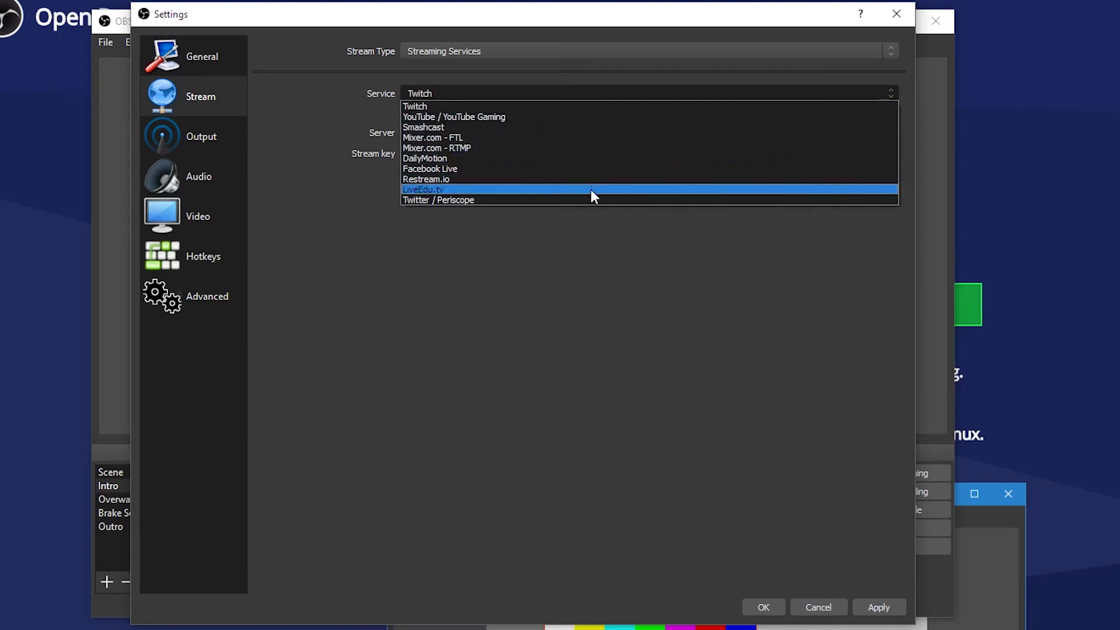
pyautogui.click(579, 107)
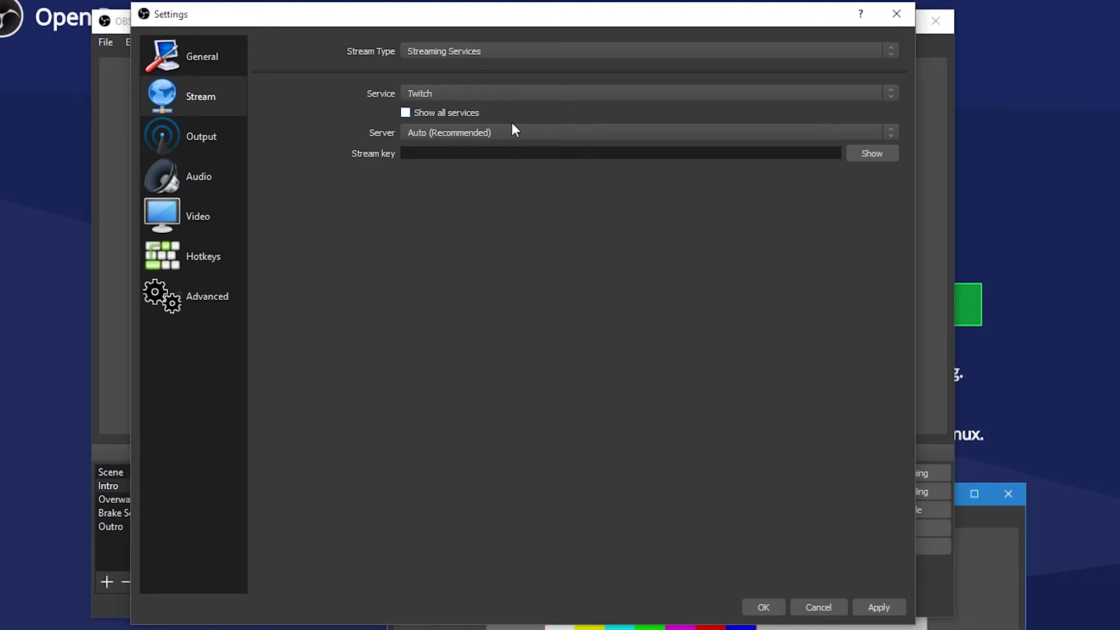
pyautogui.click(450, 134)
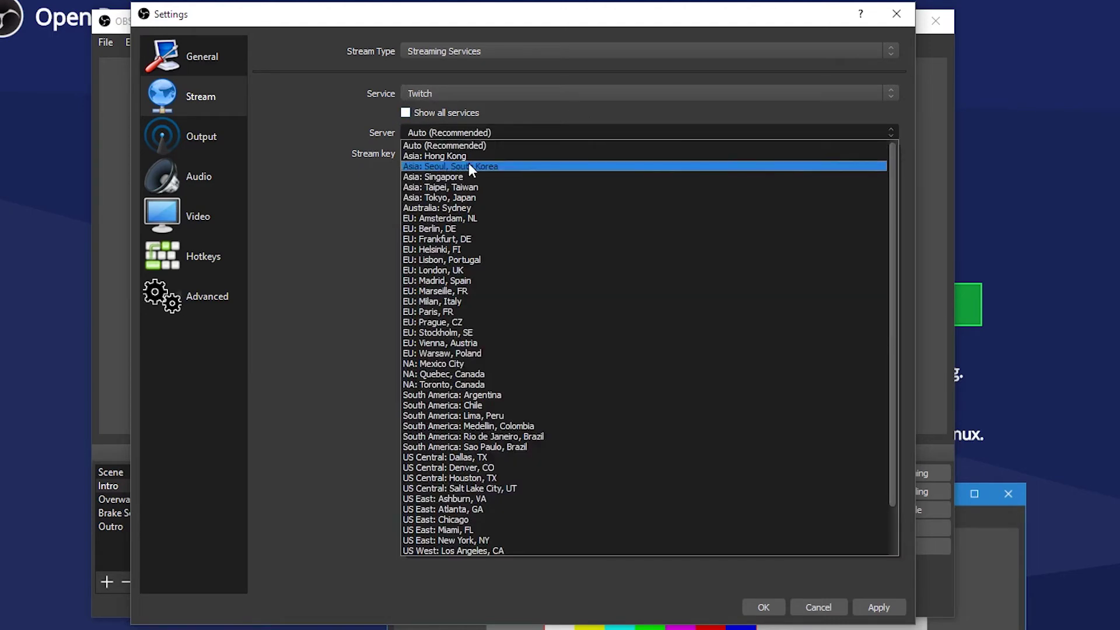
pyautogui.click(475, 270)
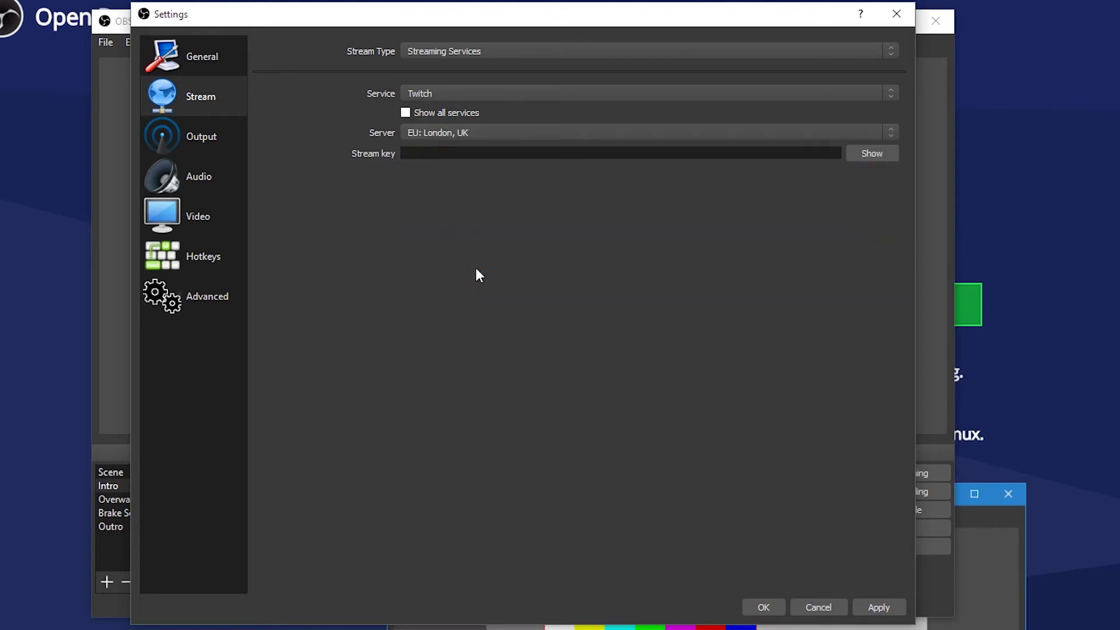
pyautogui.click(442, 152)
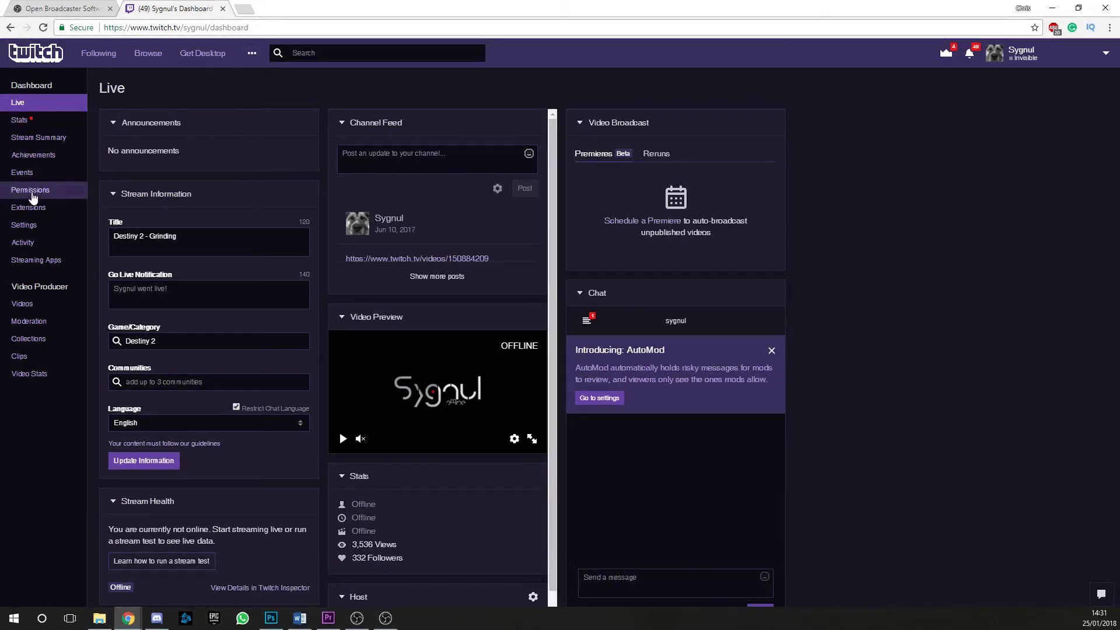
# Open Twitch Settings > Stream Key, accept the no-sharing warning, and select the key
pyautogui.click(33, 228)
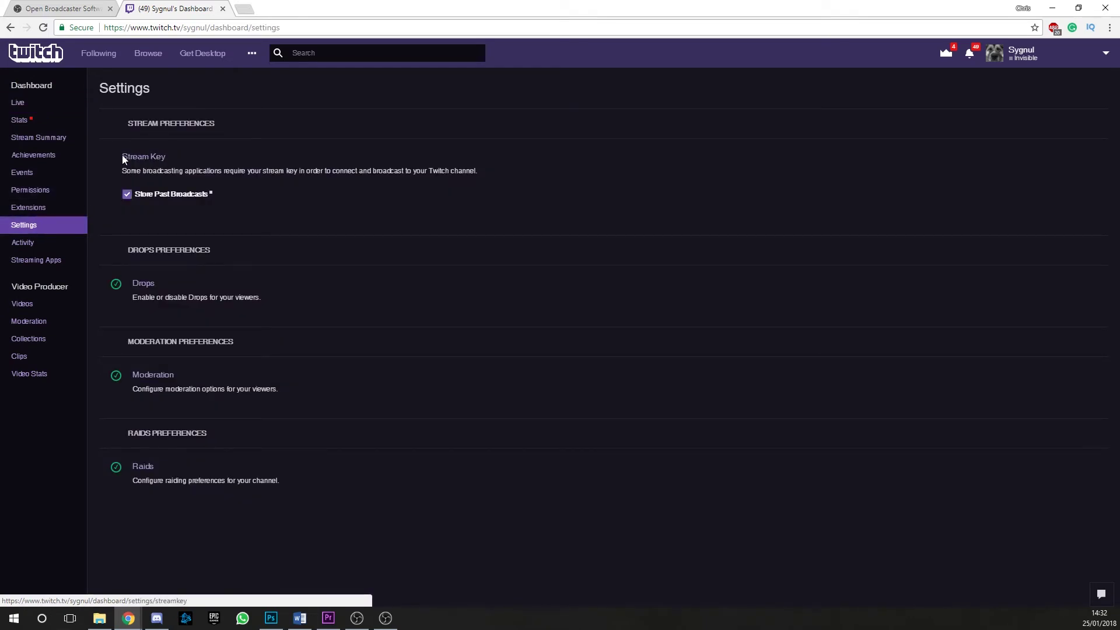
pyautogui.click(153, 156)
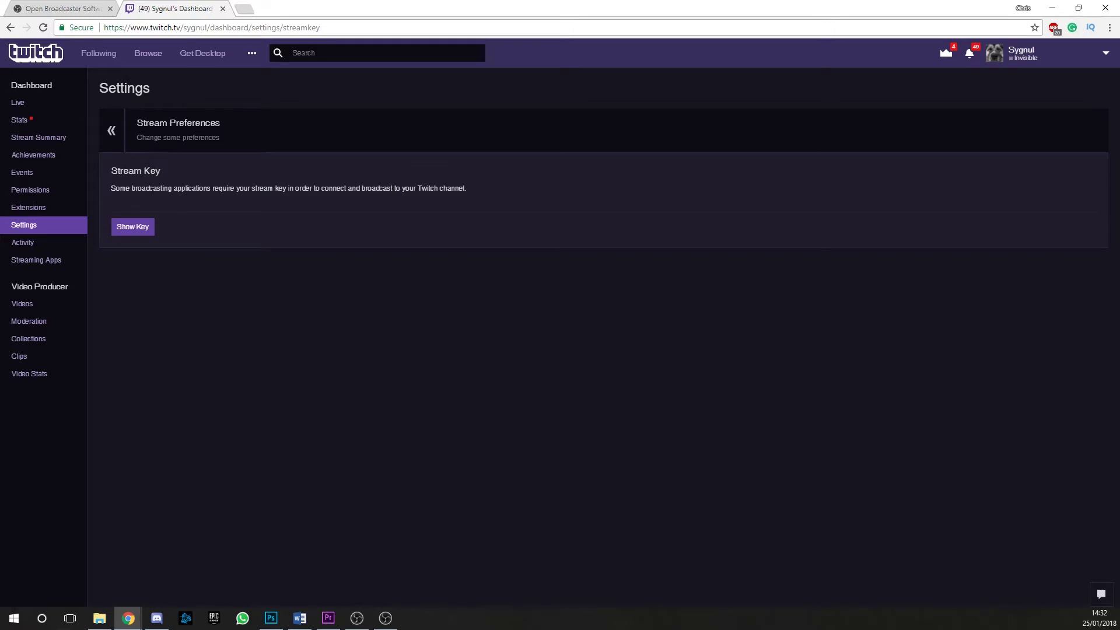
pyautogui.click(139, 228)
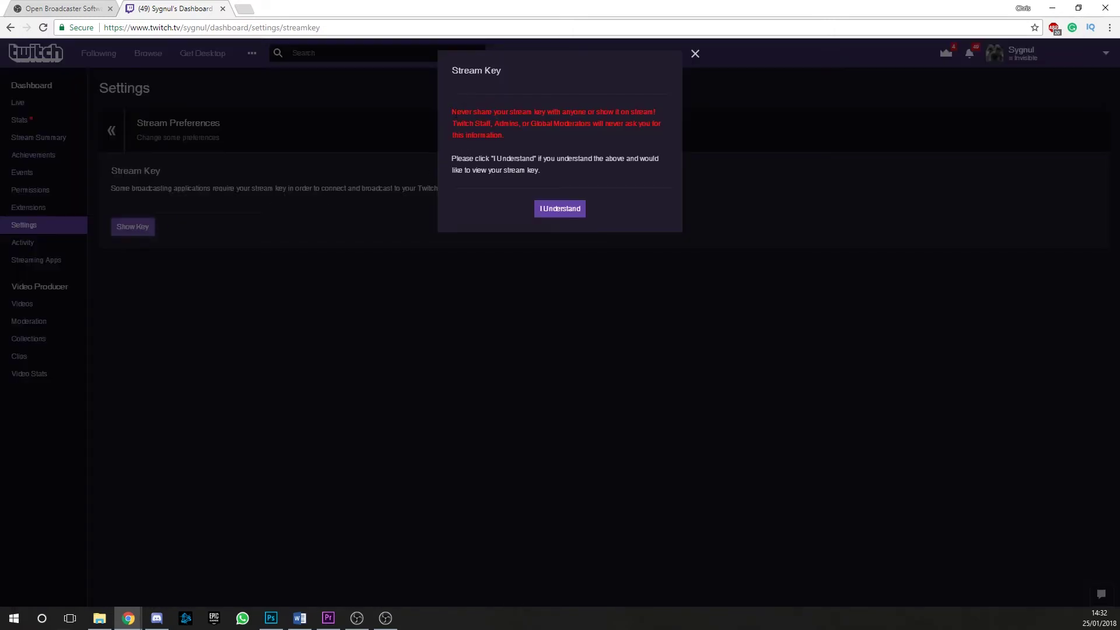
pyautogui.moveTo(452, 111); pyautogui.dragTo(581, 134)
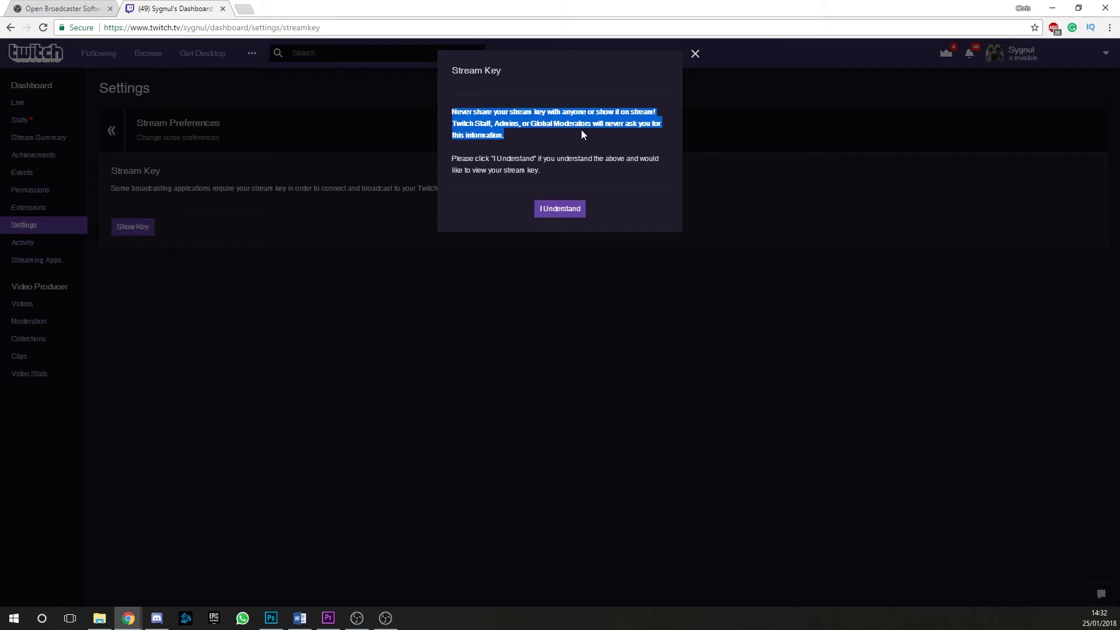
pyautogui.click(567, 133)
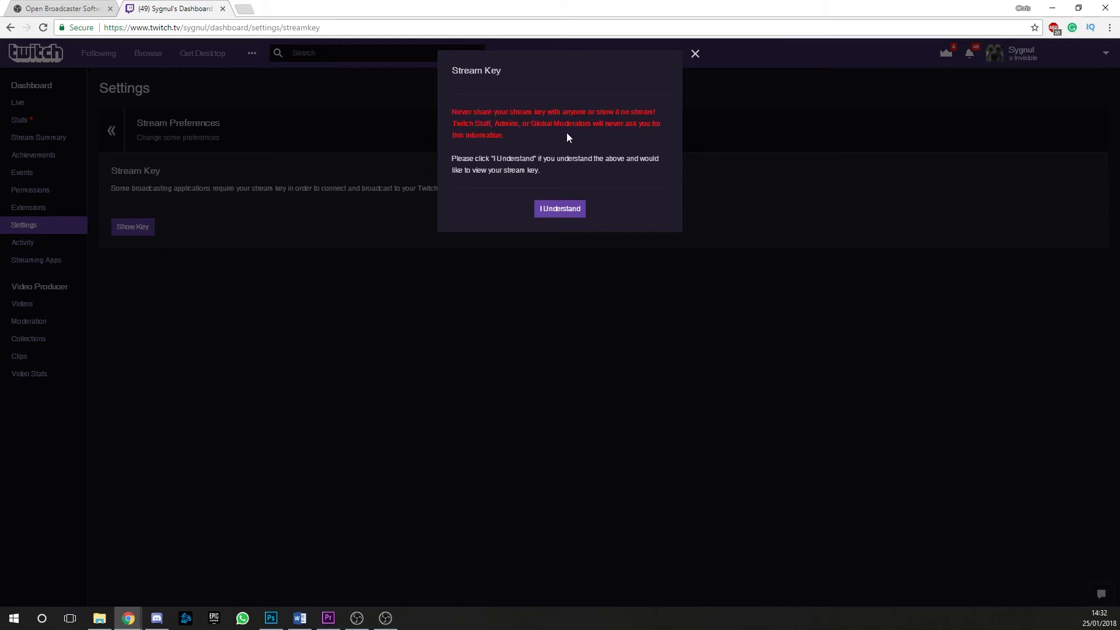
pyautogui.click(558, 211)
pyautogui.moveTo(459, 217); pyautogui.dragTo(459, 225)
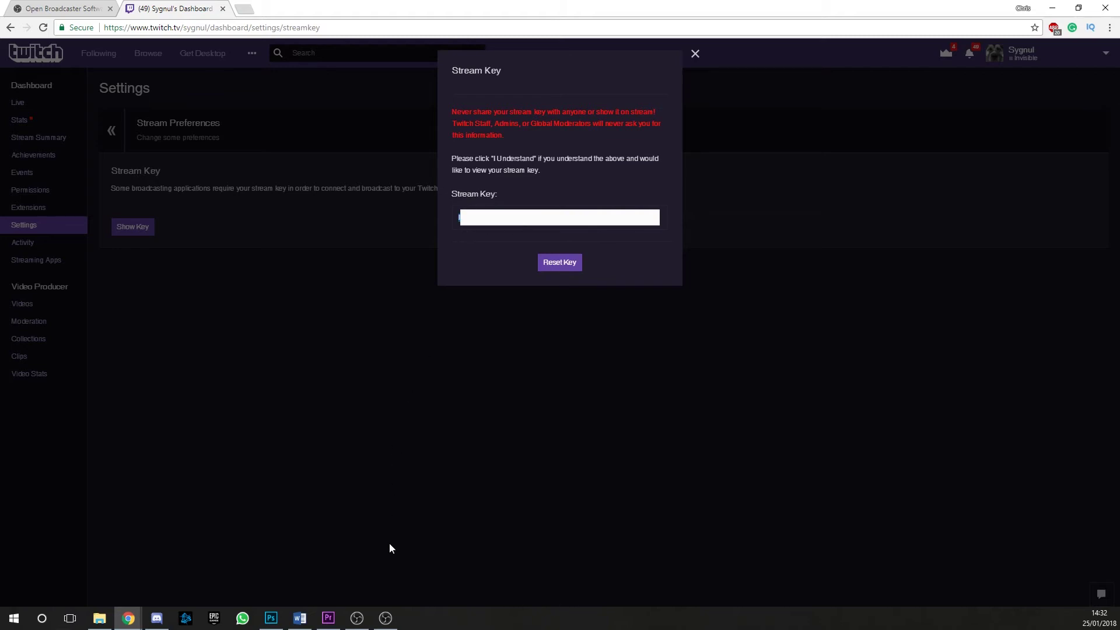
# Paste the Twitch stream key into OBS and keep Simple output mode
pyautogui.click(385, 618)
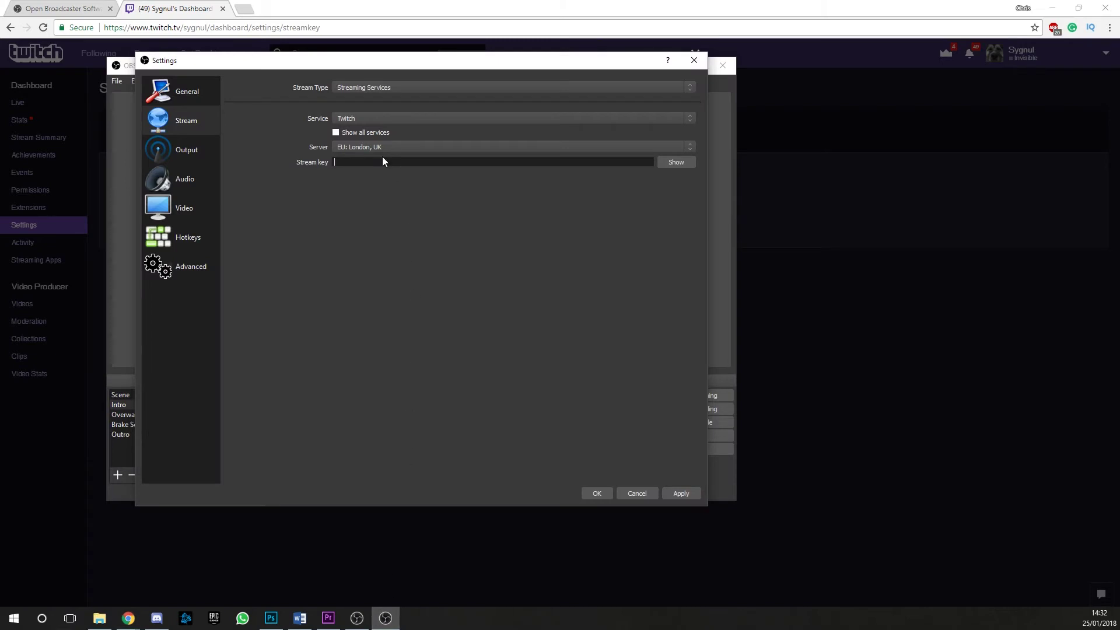
pyautogui.hotkey('ctrl', 'v')
pyautogui.click(204, 150)
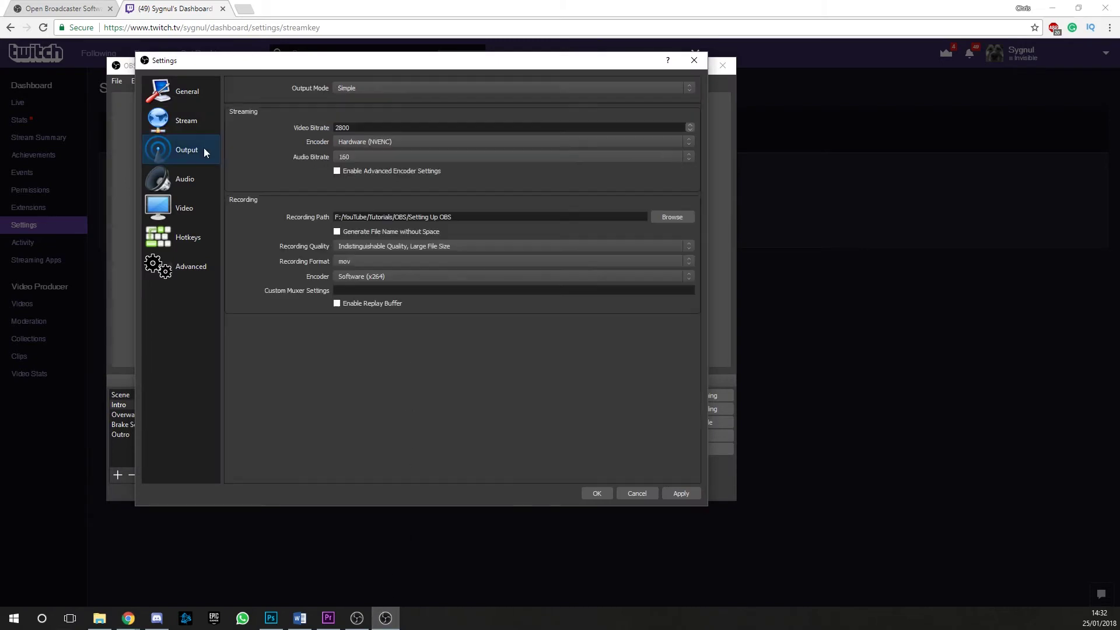
pyautogui.click(436, 89)
pyautogui.click(409, 86)
# Set video bitrate 2800, encoder Hardware (NVENC), and audio bitrate 160
pyautogui.write('00')
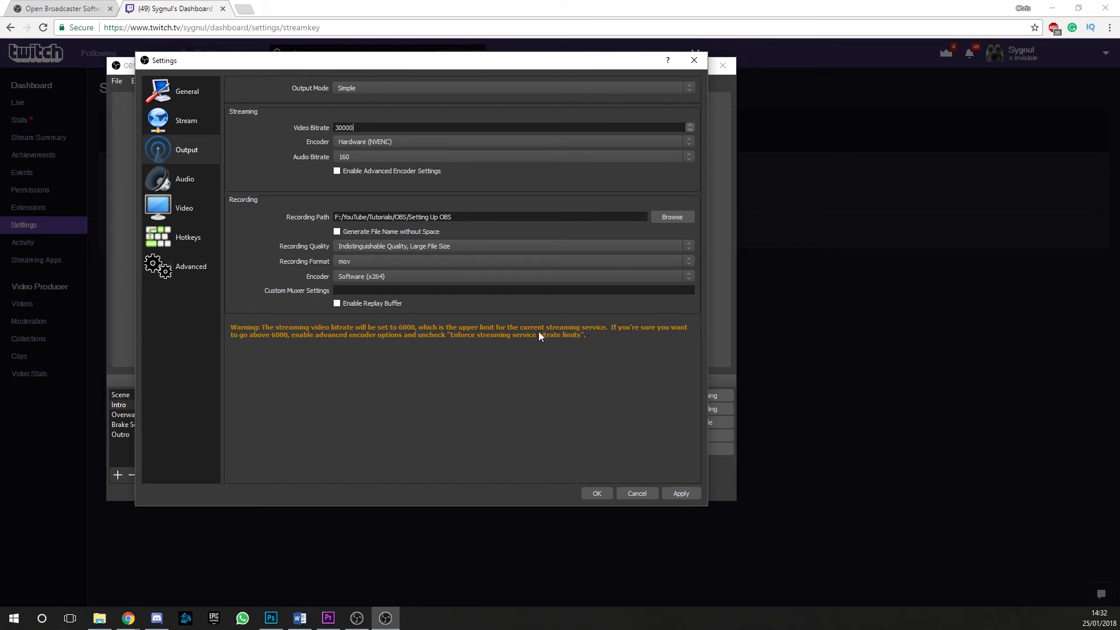
pyautogui.moveTo(354, 127); pyautogui.dragTo(294, 129)
pyautogui.write('2800')
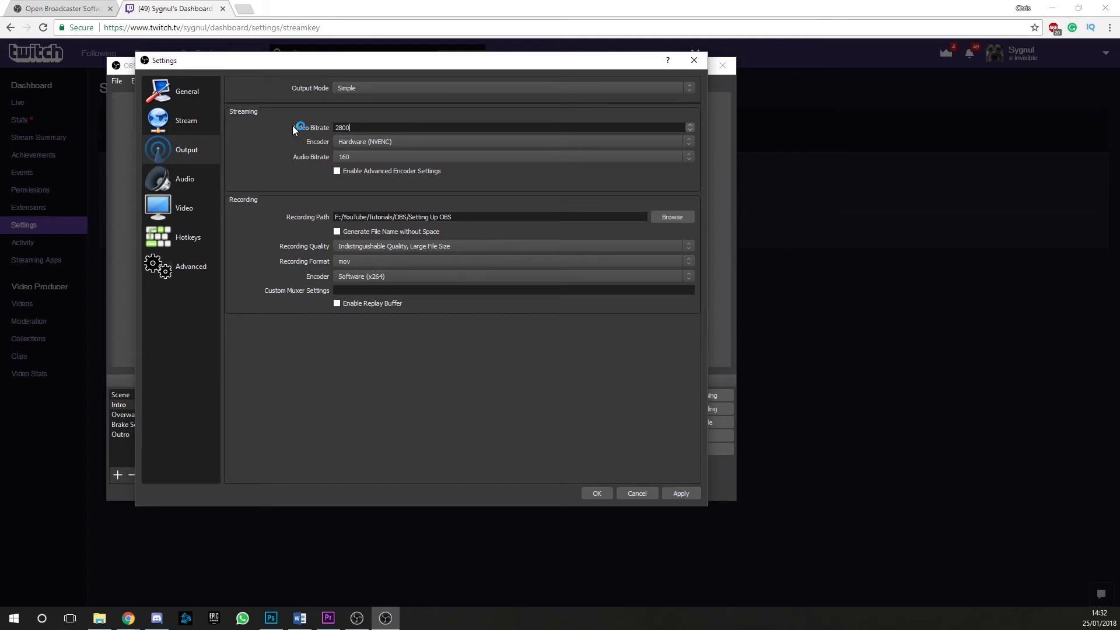
pyautogui.click(365, 141)
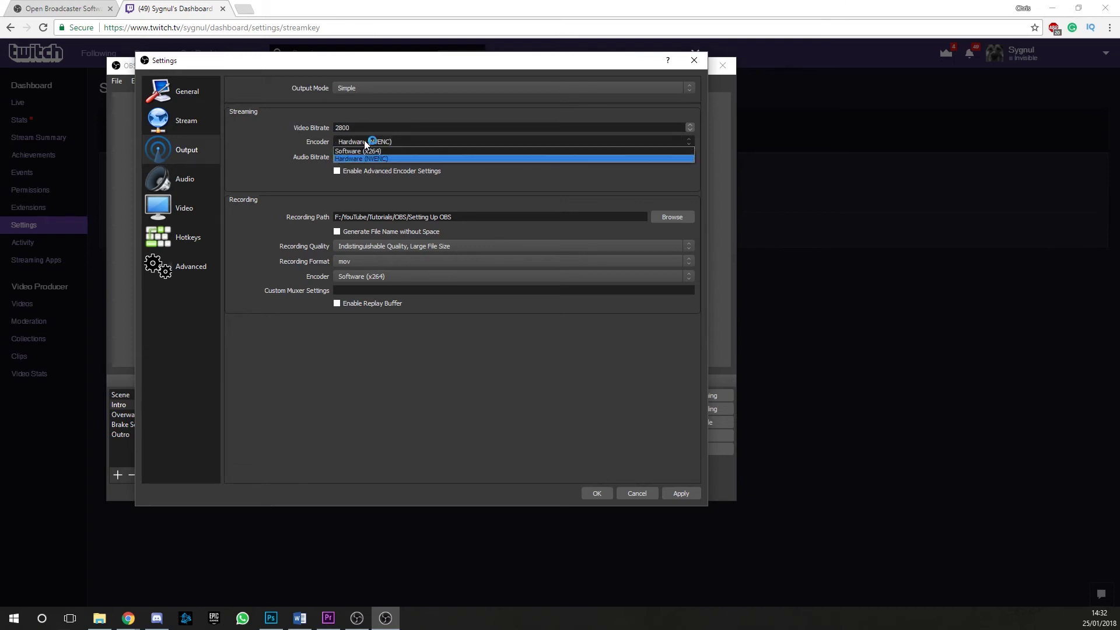
pyautogui.click(400, 158)
pyautogui.click(401, 158)
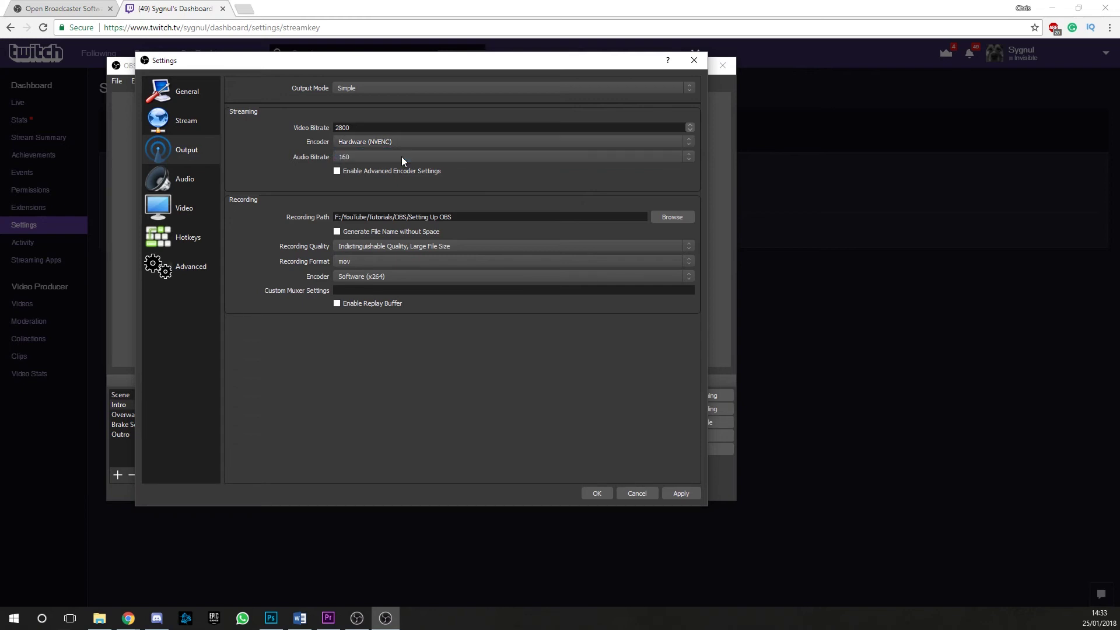
pyautogui.click(387, 156)
pyautogui.click(393, 156)
# Keep Desktop Audio Device on Default and Desktop Audio Device 2 Disabled
pyautogui.click(185, 179)
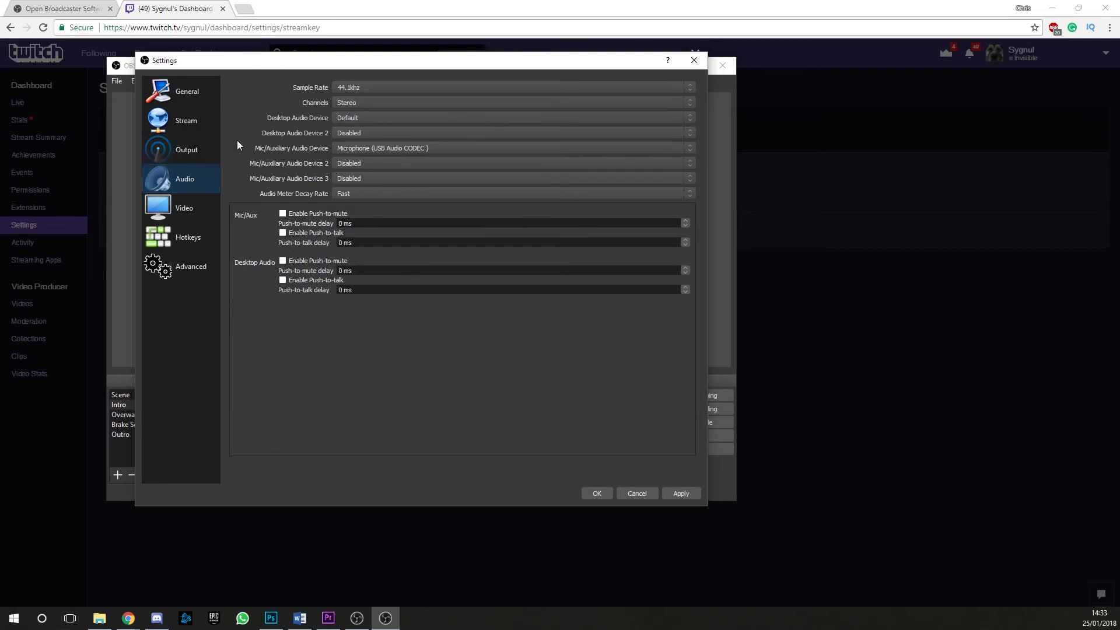
pyautogui.click(398, 121)
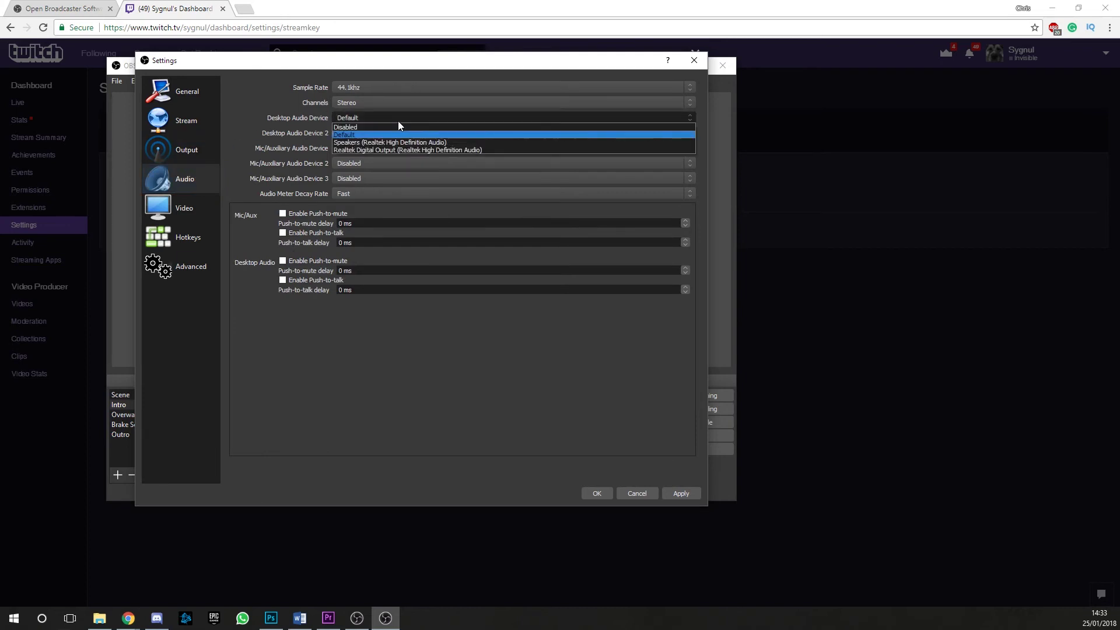
pyautogui.click(406, 135)
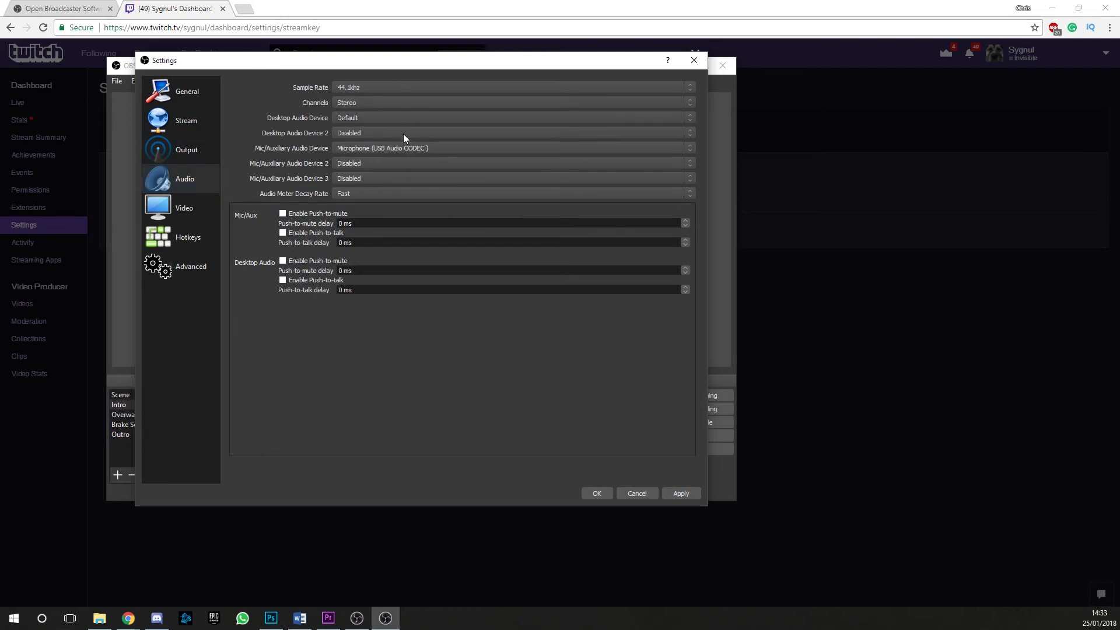
pyautogui.click(355, 132)
pyautogui.click(358, 142)
pyautogui.click(201, 208)
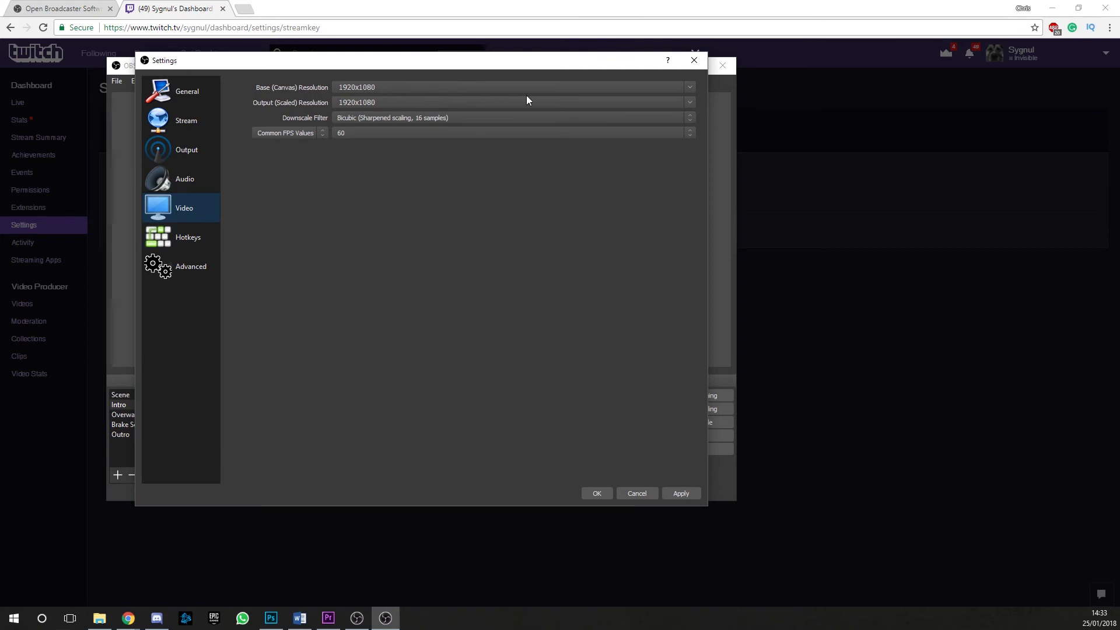
# Set output (scaled) resolution to 1280x720, keeping Bicubic downscale filter and 60 FPS
pyautogui.click(689, 104)
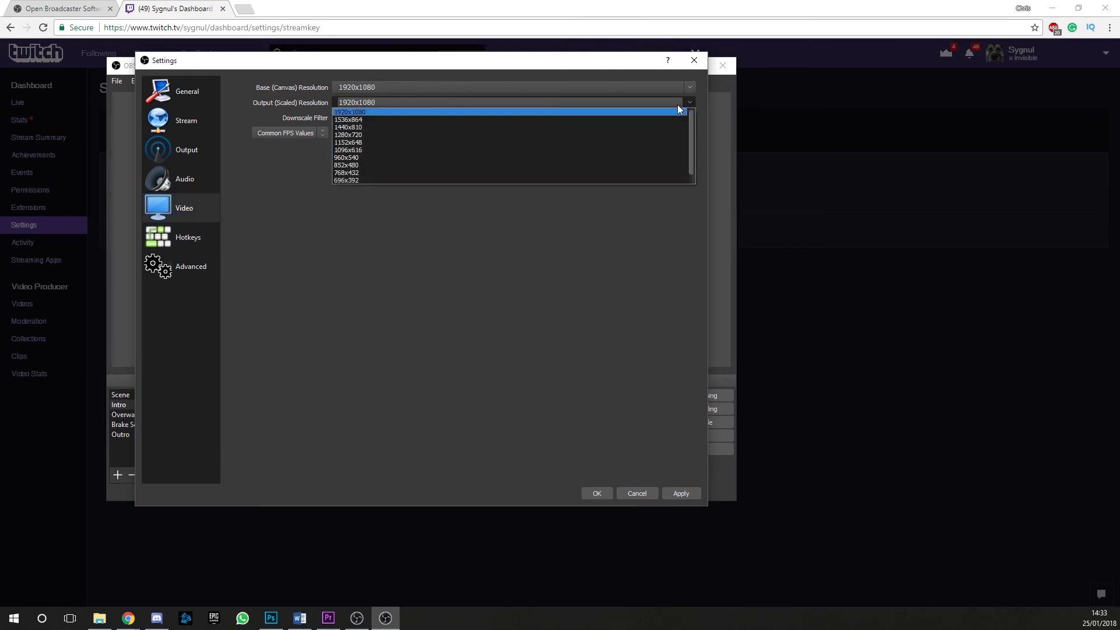
pyautogui.click(402, 135)
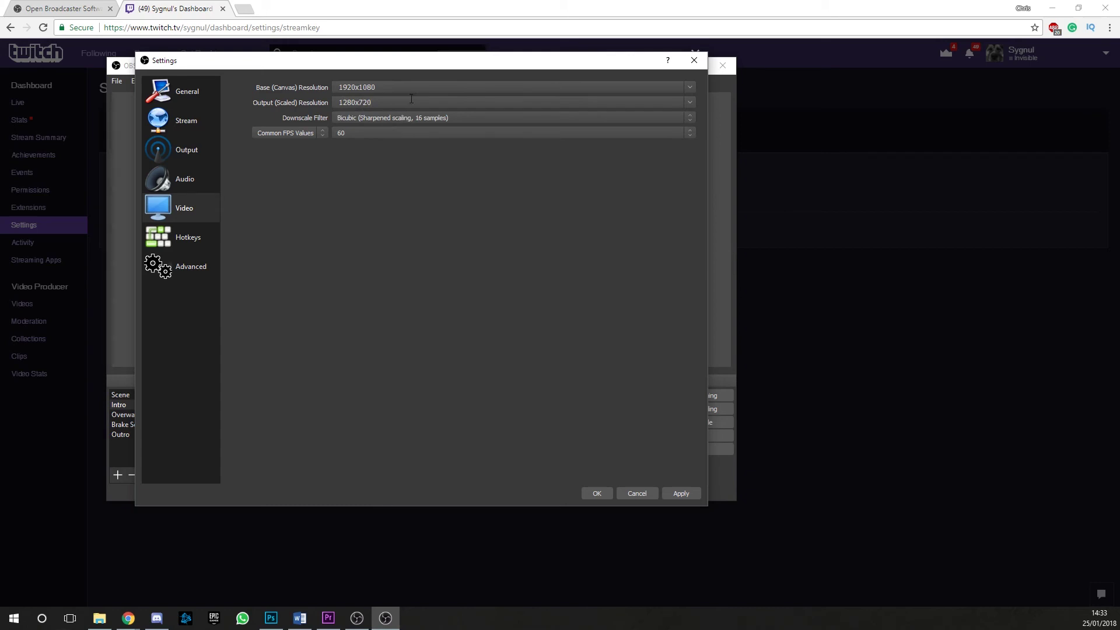
pyautogui.moveTo(420, 60); pyautogui.dragTo(852, 82)
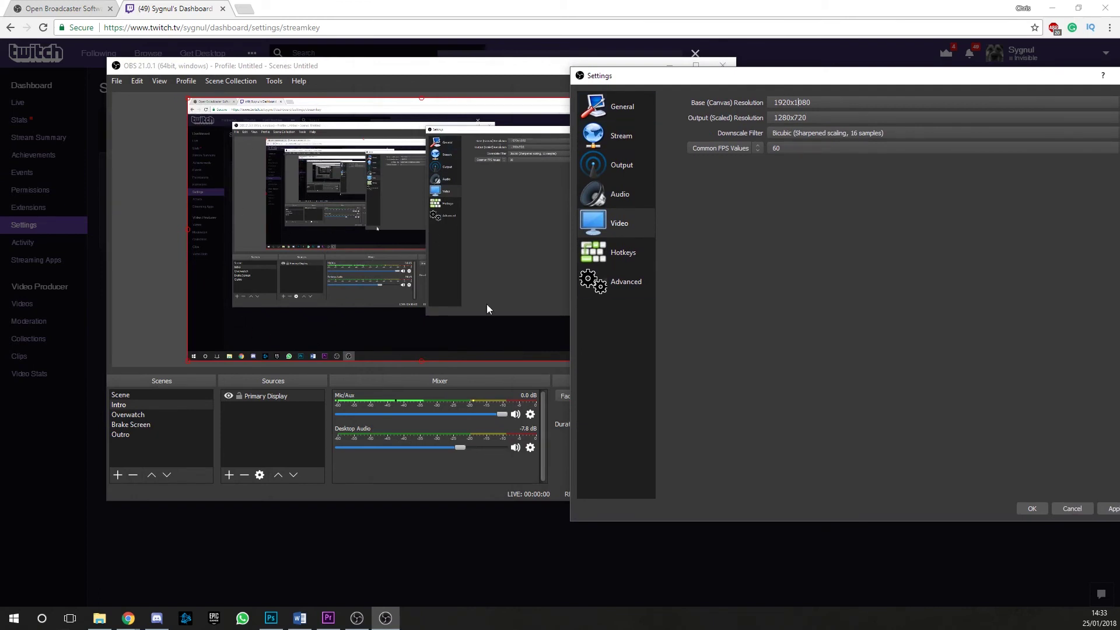
pyautogui.moveTo(757, 77); pyautogui.dragTo(704, 99)
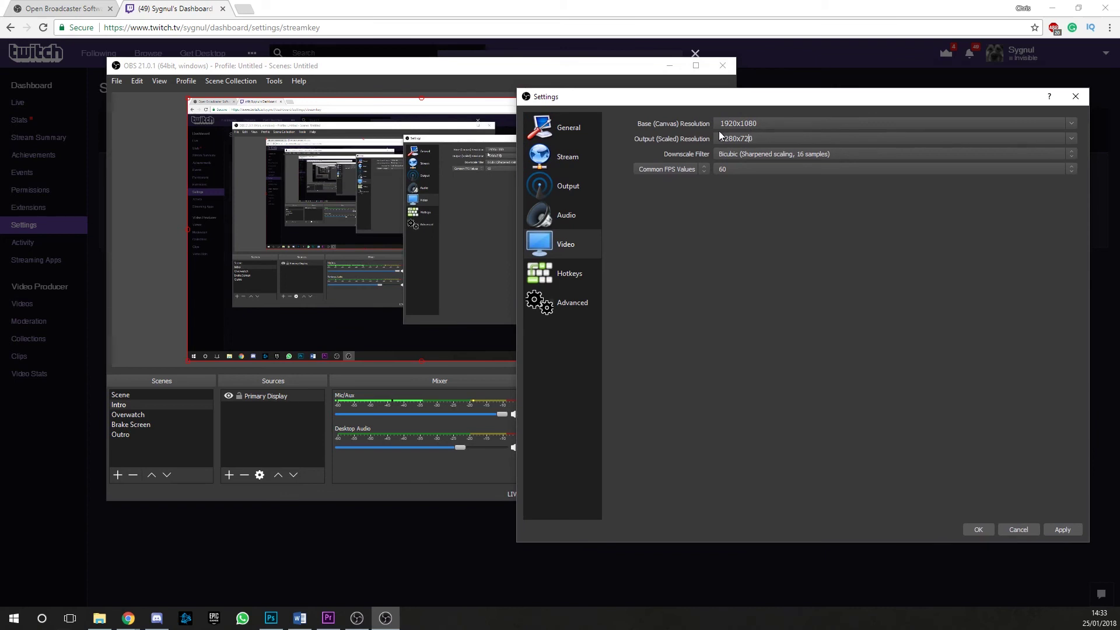
pyautogui.click(771, 153)
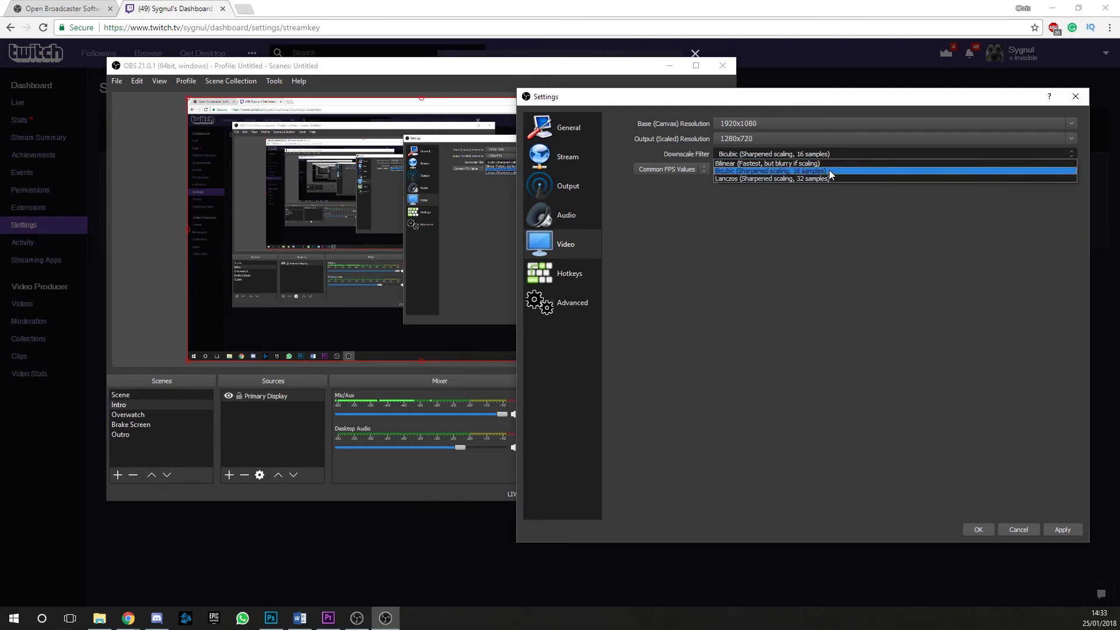
pyautogui.click(829, 170)
pyautogui.click(790, 152)
pyautogui.click(790, 153)
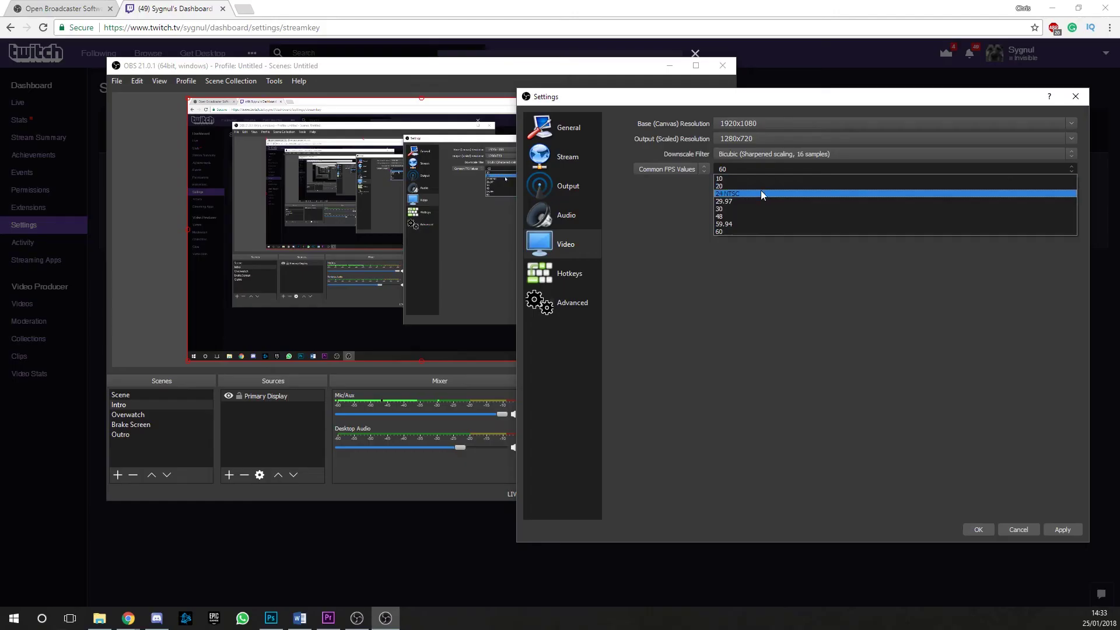
pyautogui.click(761, 230)
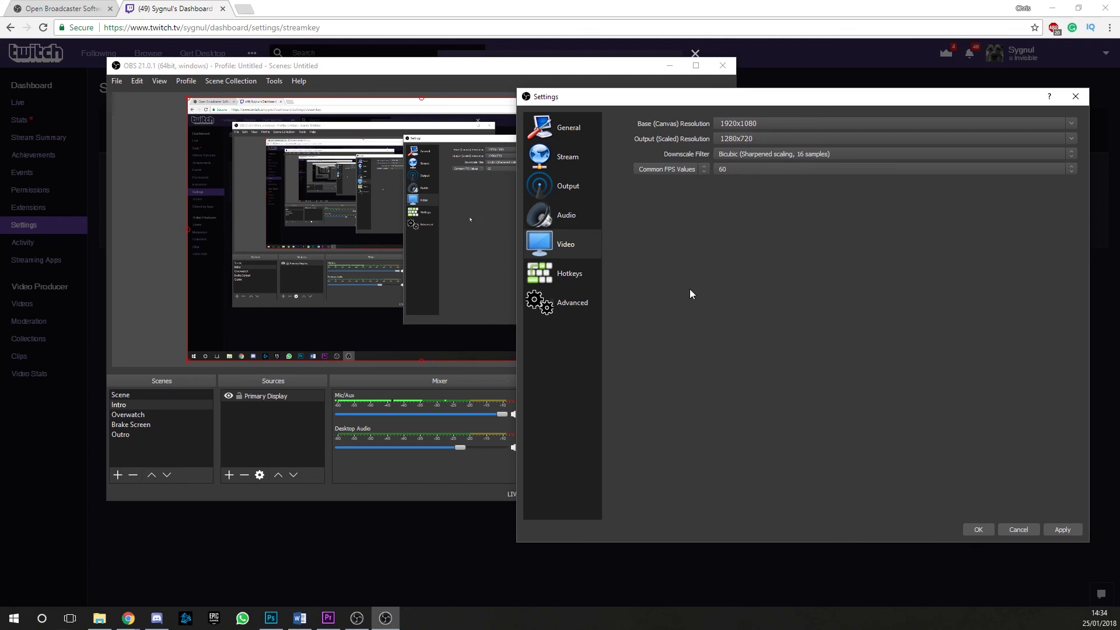
# Save the video settings and start streaming live to Twitch from OBS
pyautogui.click(974, 526)
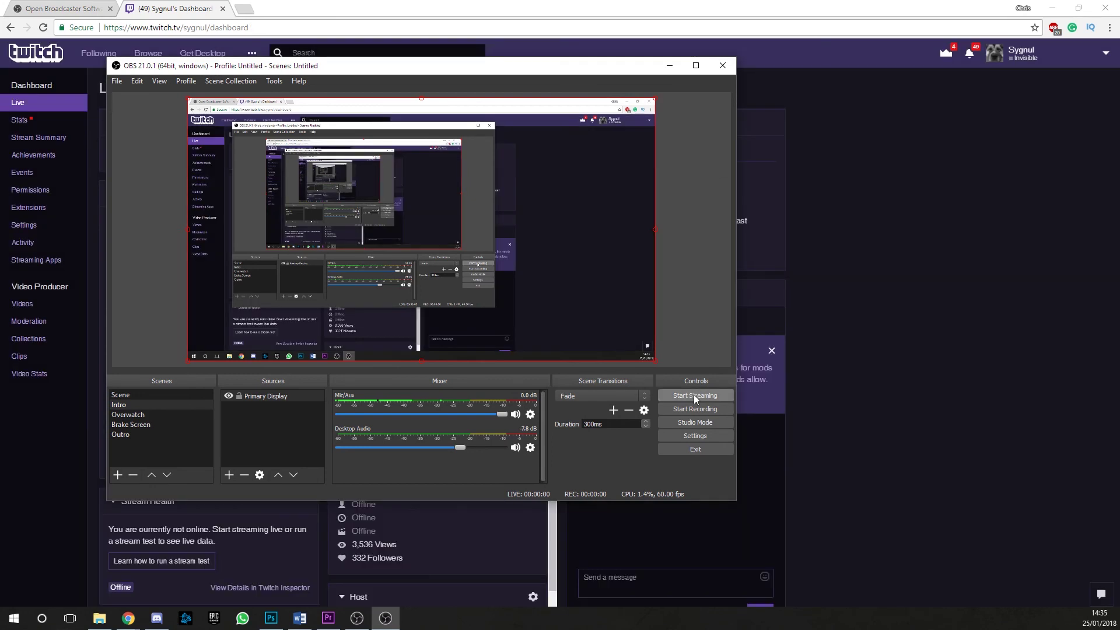
pyautogui.click(694, 396)
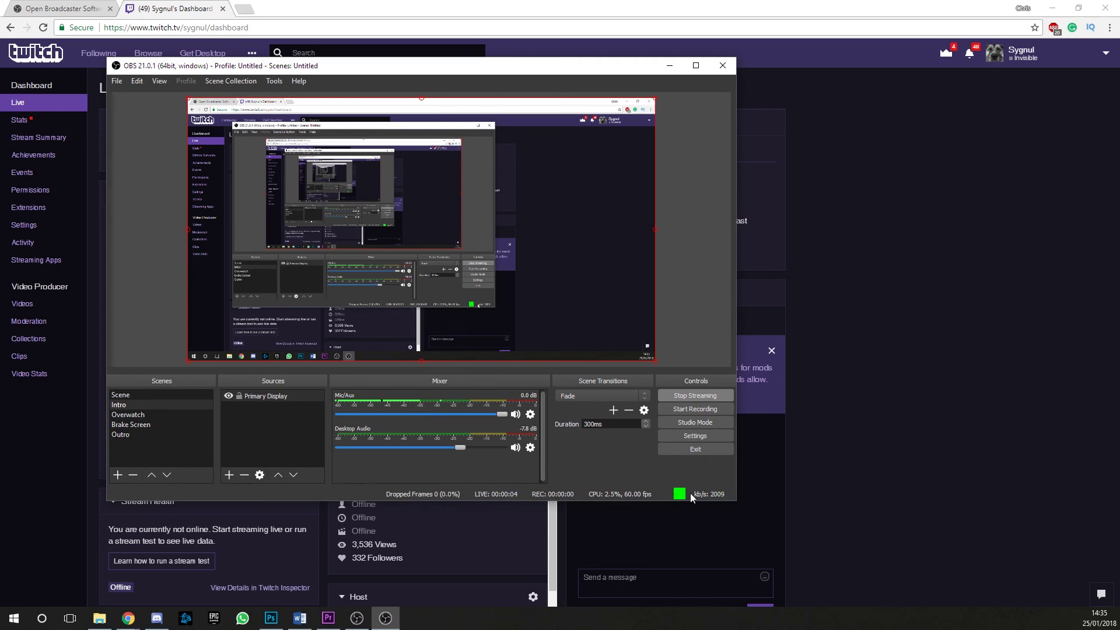
# In the Twitch dashboard's Stream Information, change the title to 'This is an OBS test' and update it
pyautogui.click(532, 511)
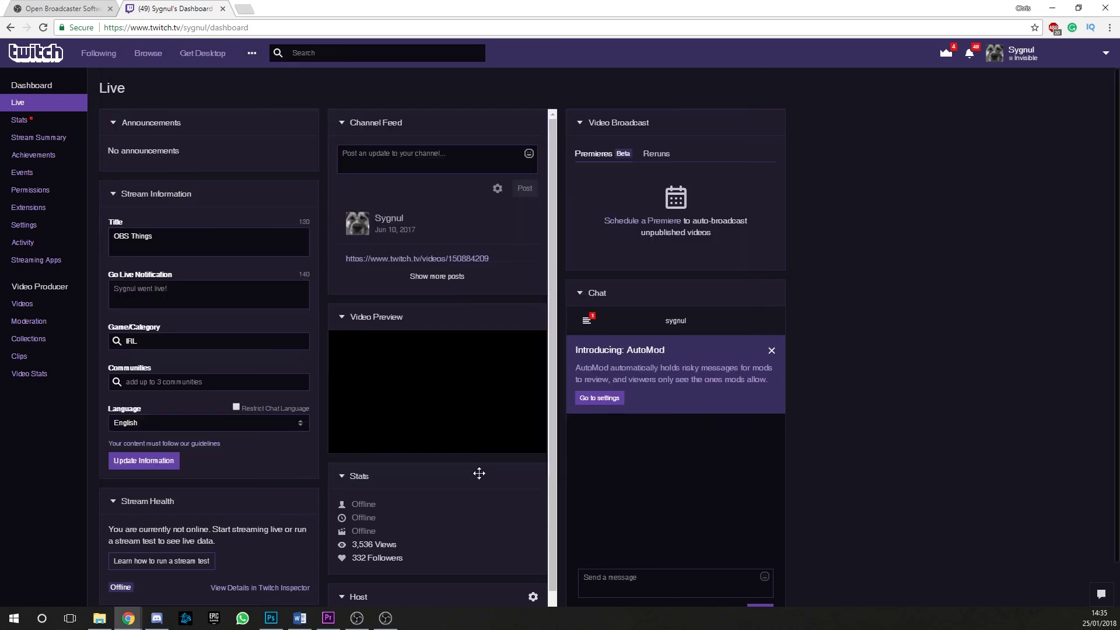
pyautogui.moveTo(153, 236); pyautogui.dragTo(100, 233)
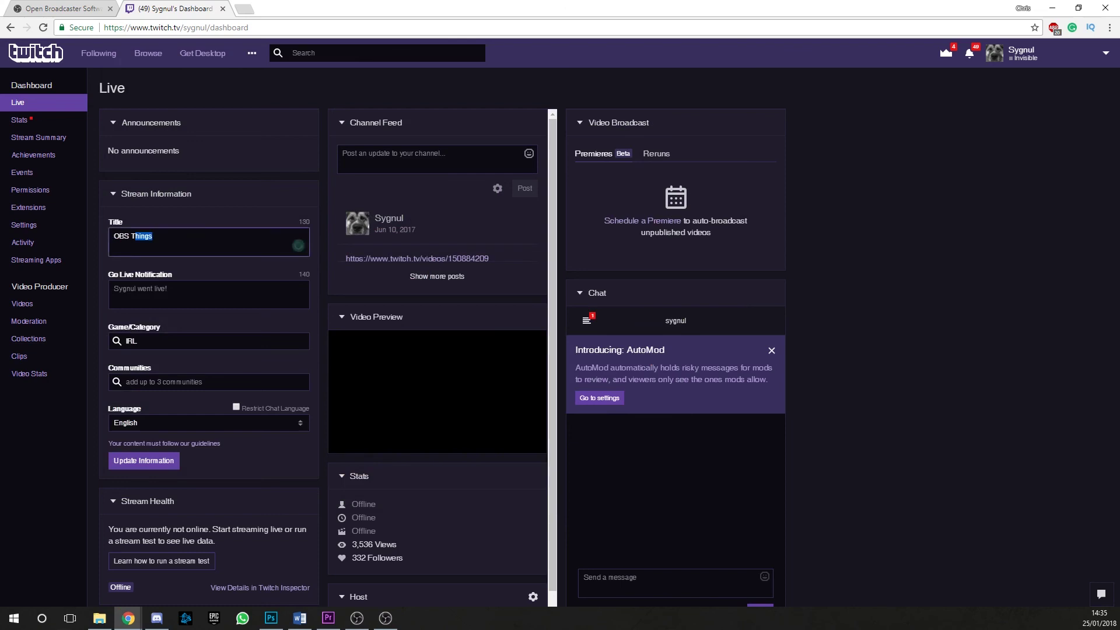
pyautogui.write('T')
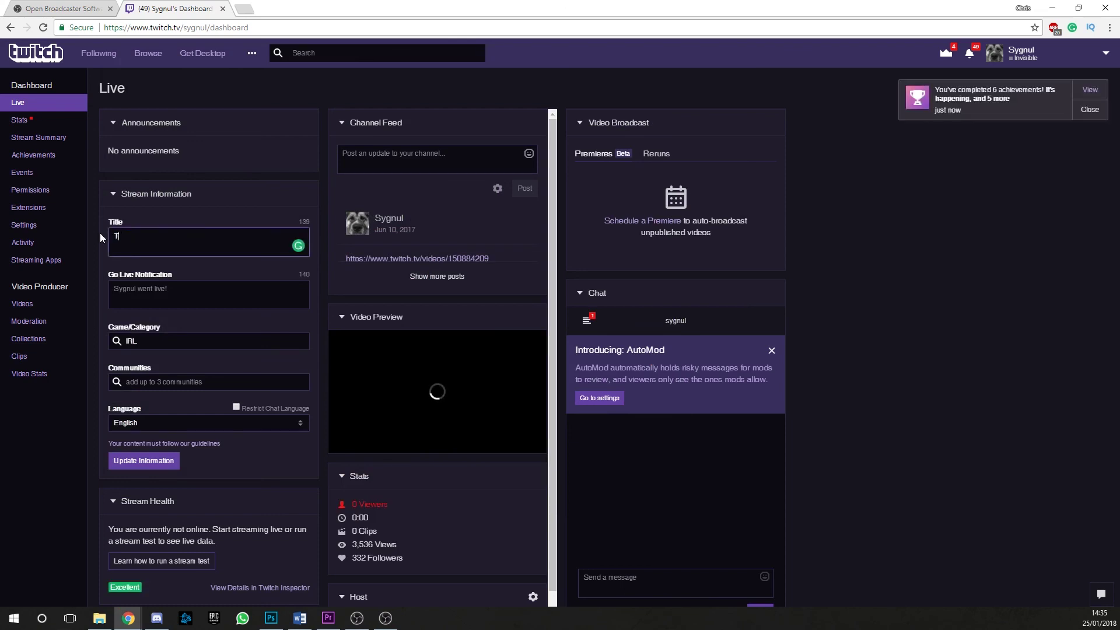
pyautogui.write('his is an OBS test')
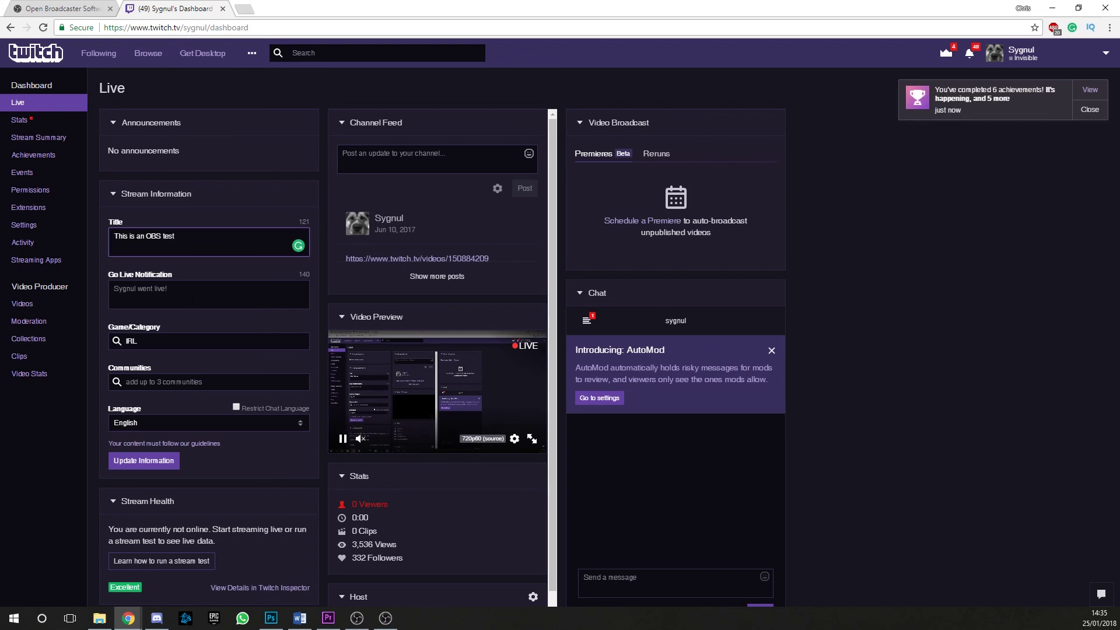
pyautogui.click(154, 275)
pyautogui.click(182, 340)
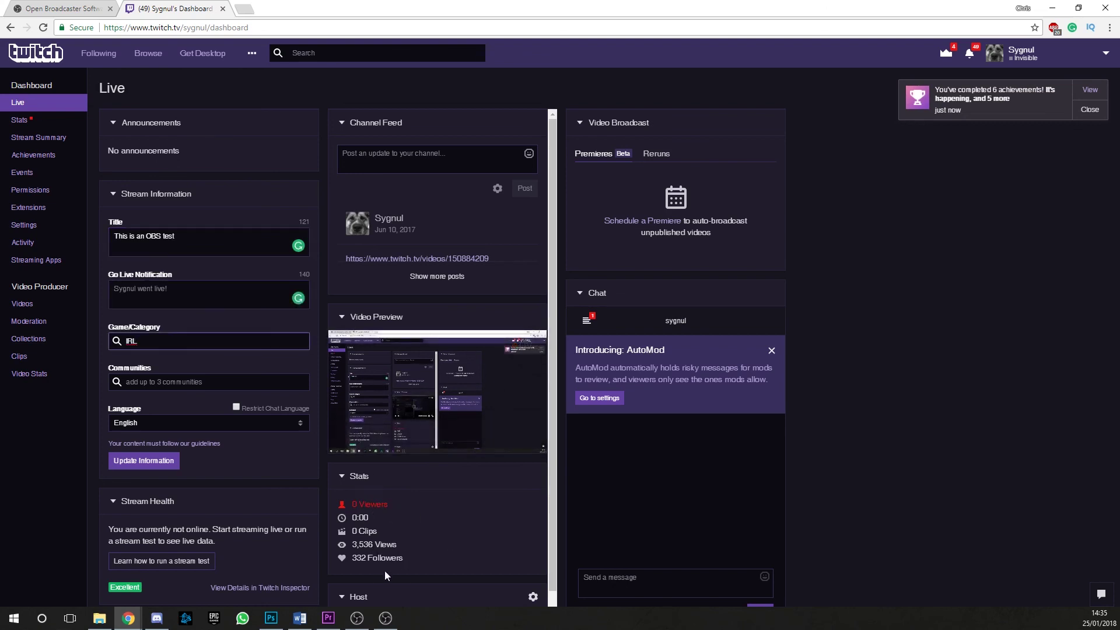
pyautogui.click(144, 460)
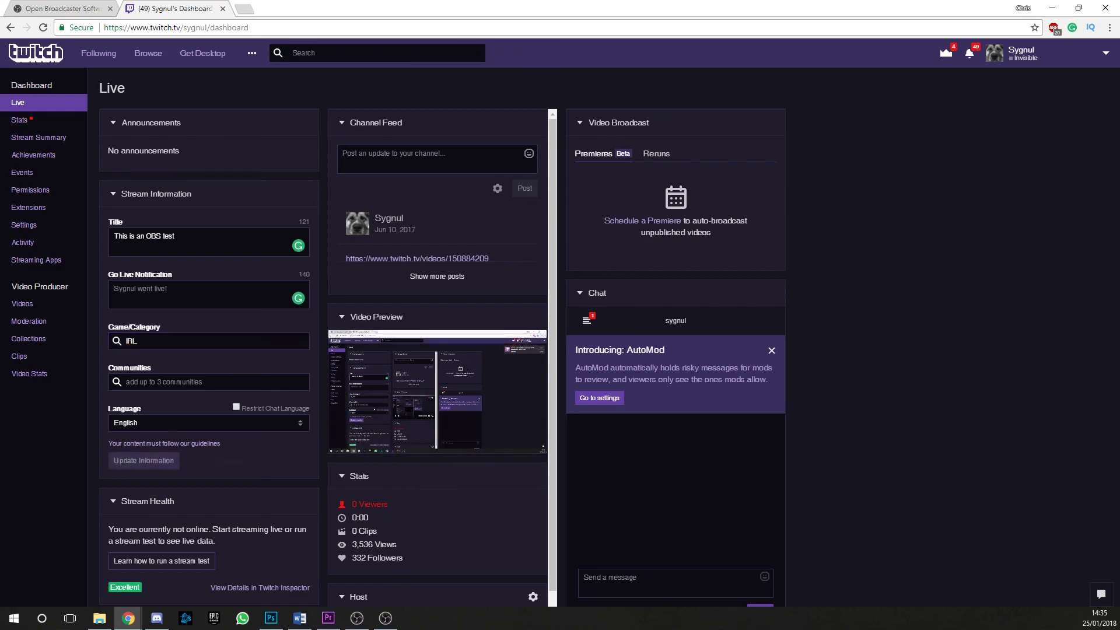